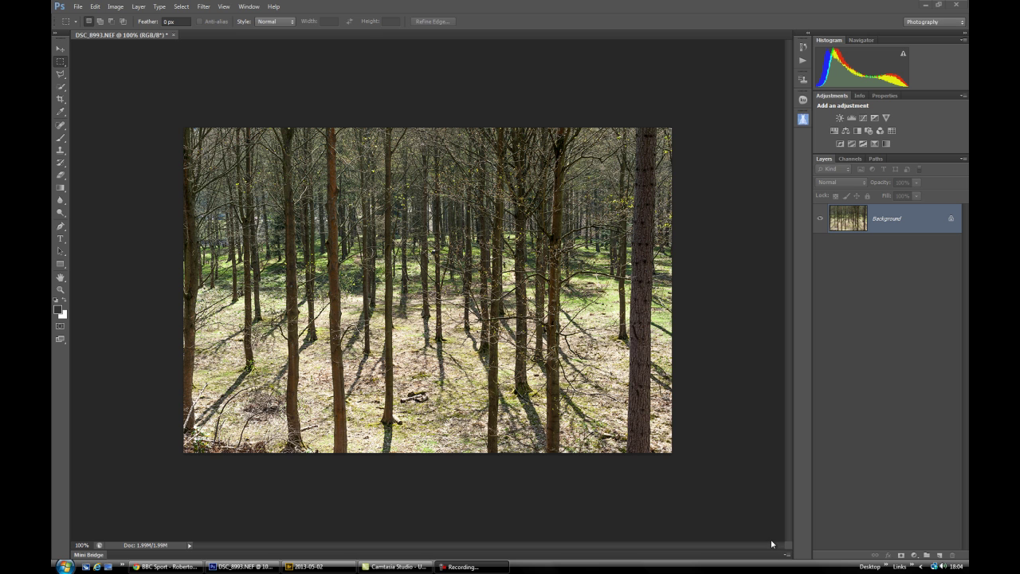
# Step: Change the canvas height to 28 cm in Canvas Size, adding white bands above and below
pyautogui.click(115, 8)
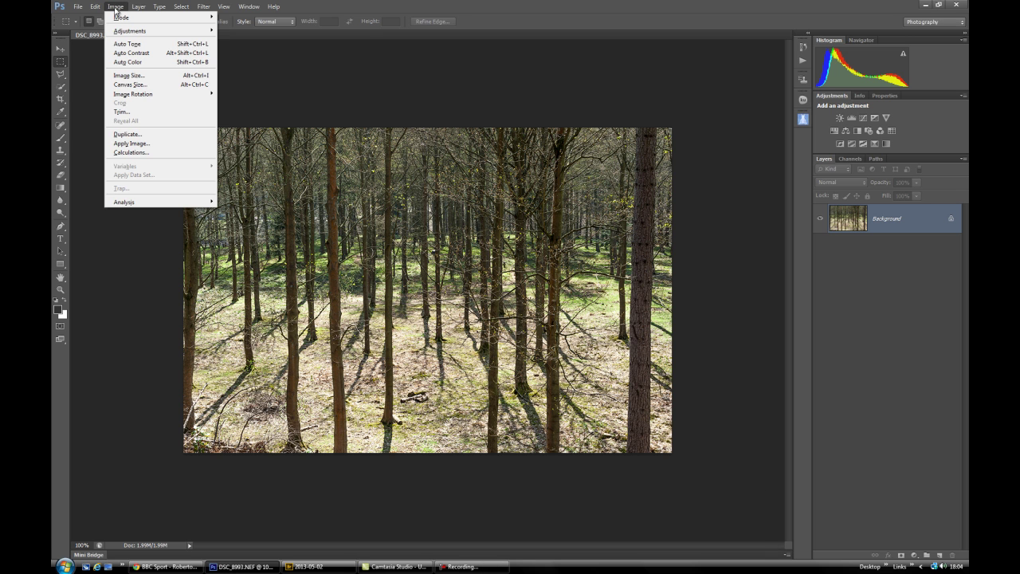
pyautogui.click(127, 84)
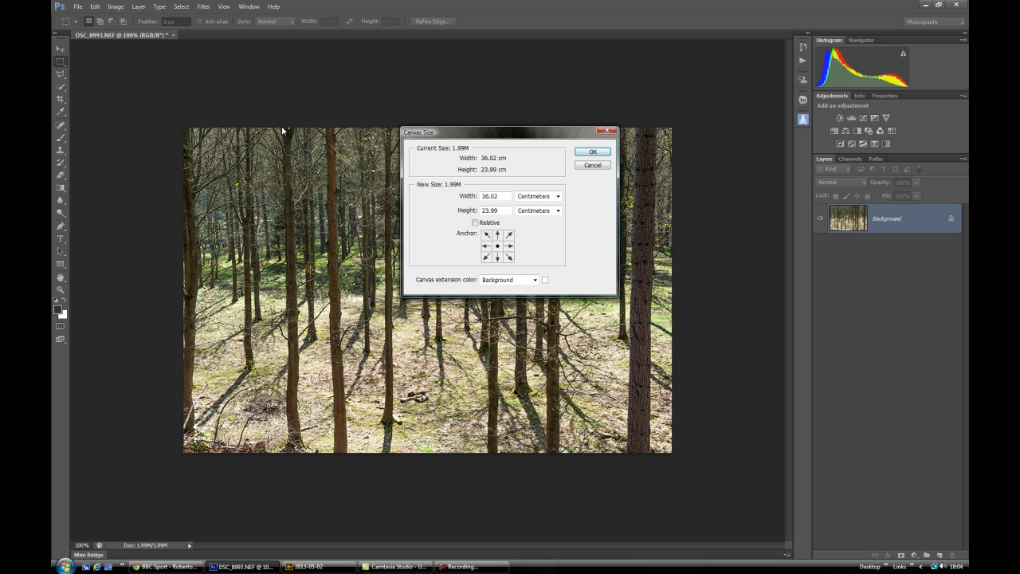
pyautogui.doubleClick(507, 211)
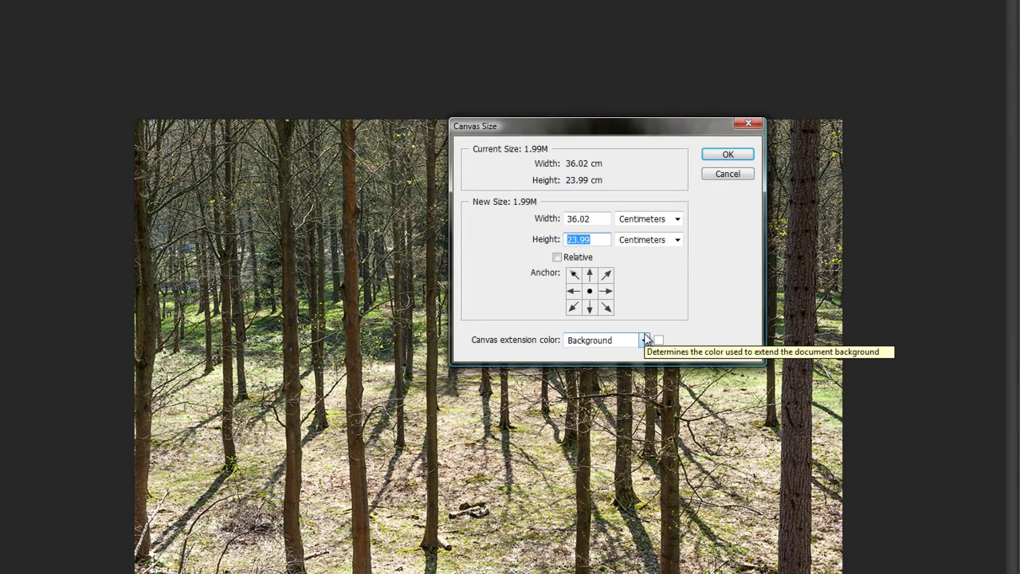
pyautogui.write('28')
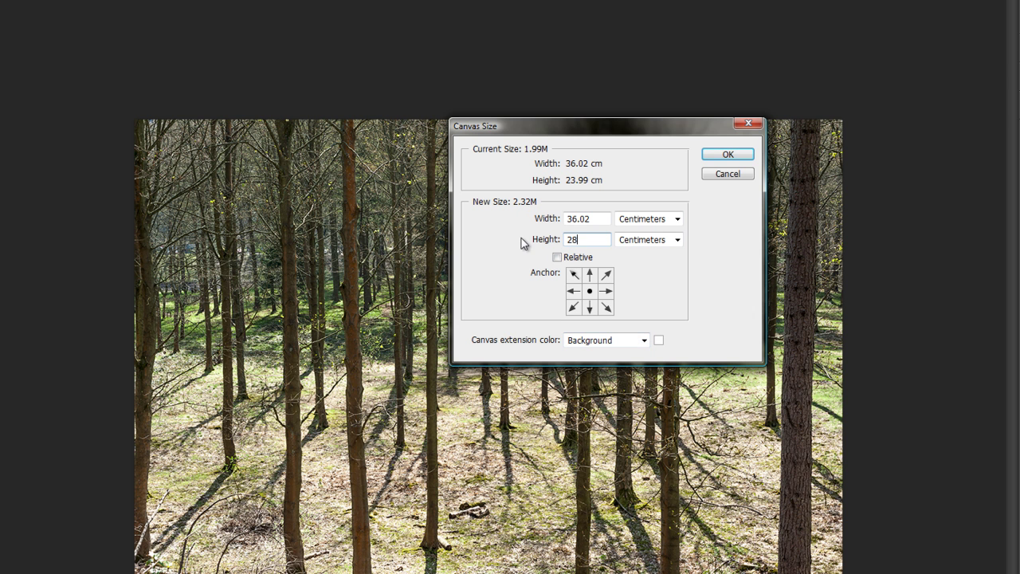
pyautogui.click(737, 156)
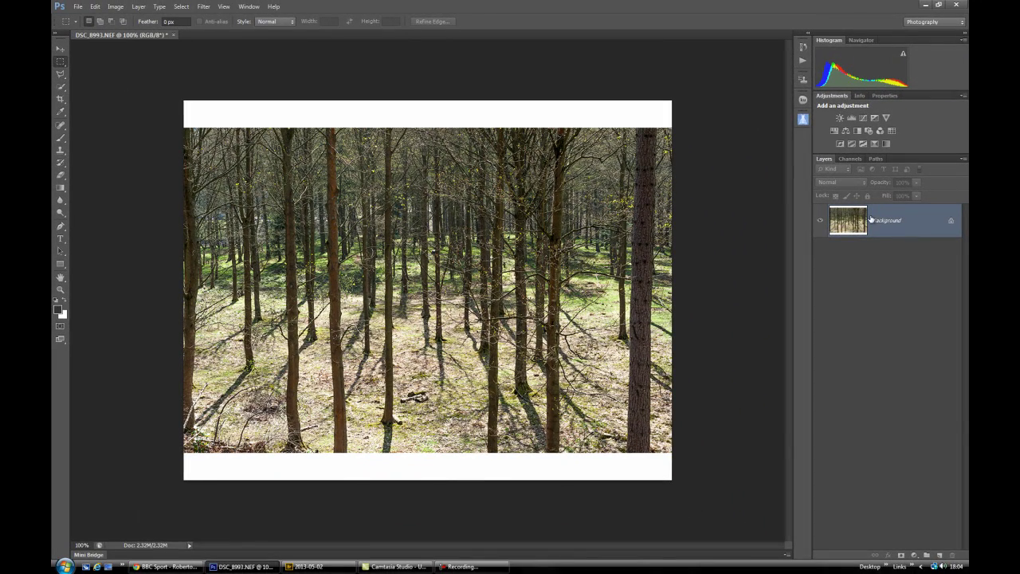
# Step: Duplicate the Background layer and apply a 90° Motion Blur to the copy
pyautogui.moveTo(885, 223); pyautogui.dragTo(940, 552)
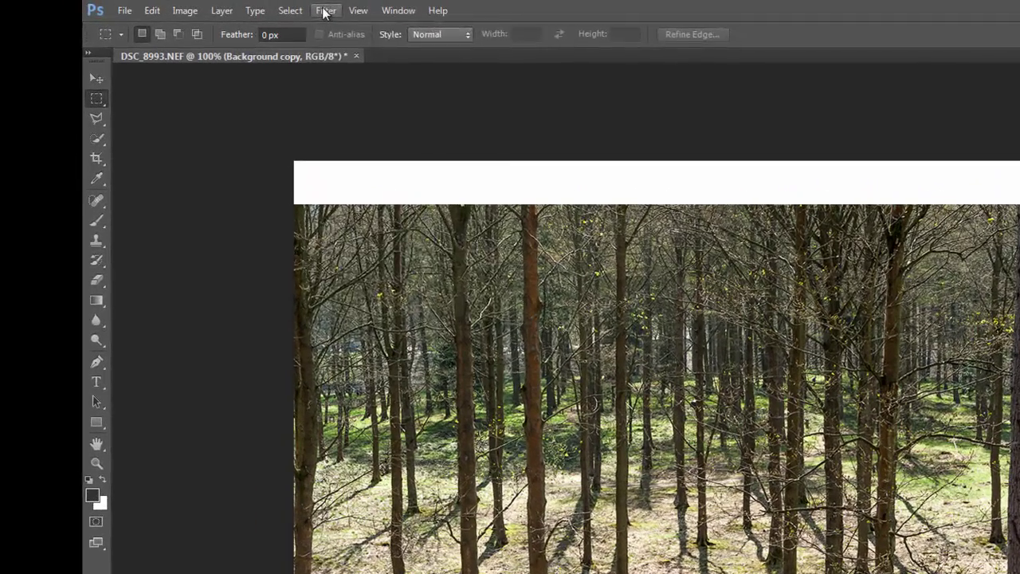
pyautogui.click(203, 7)
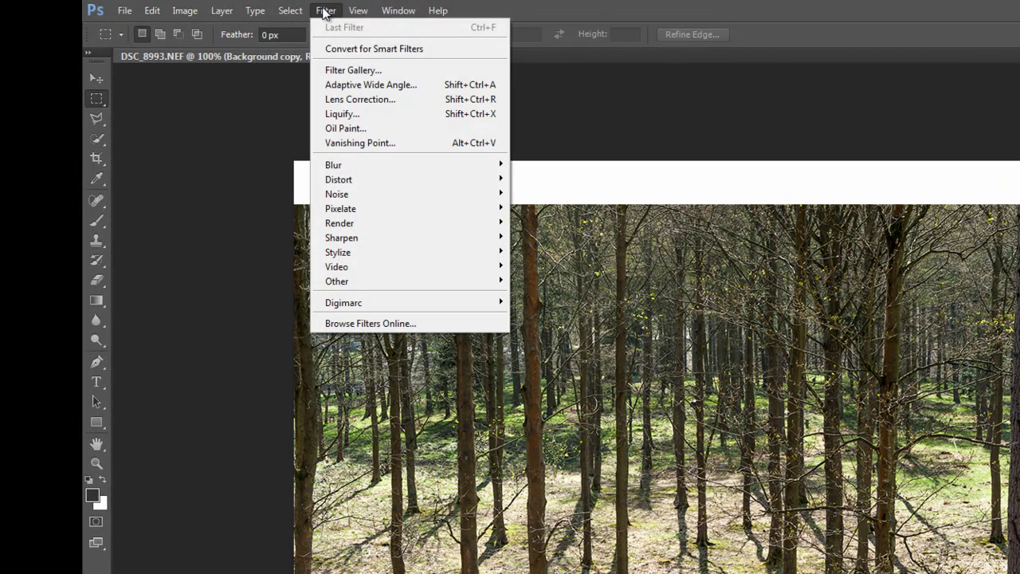
pyautogui.moveTo(357, 164)
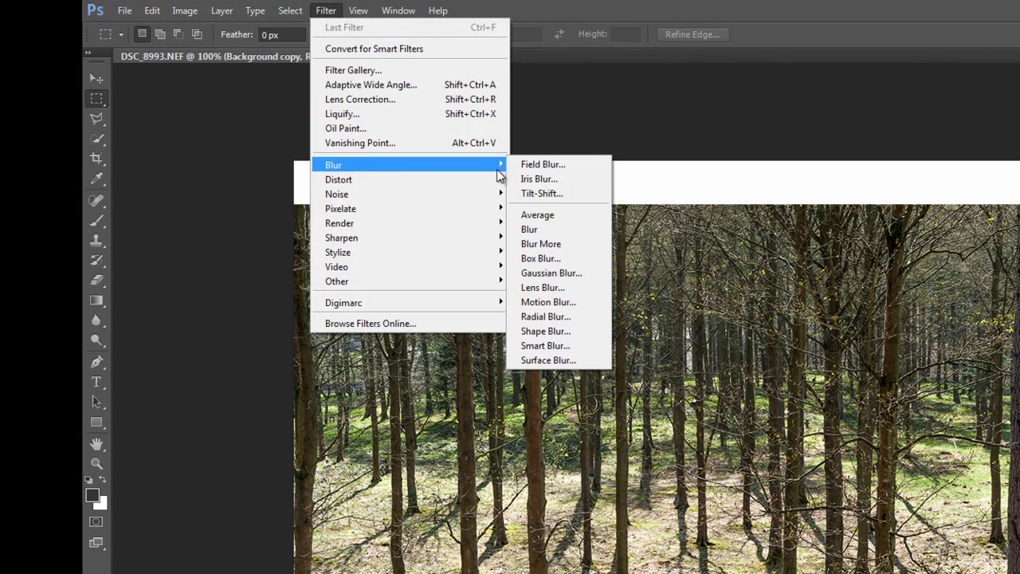
pyautogui.click(550, 302)
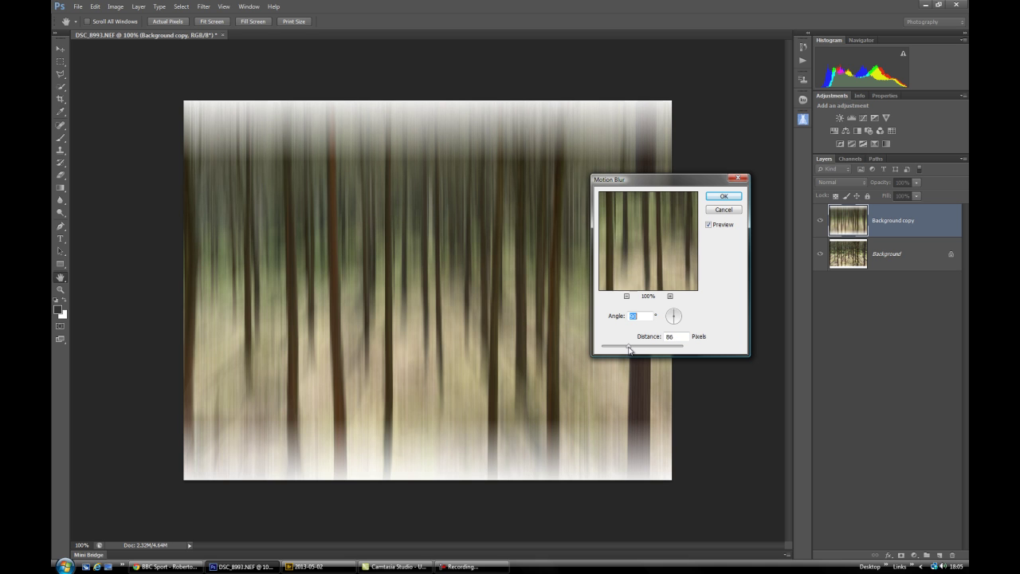
pyautogui.click(722, 197)
pyautogui.press('m')
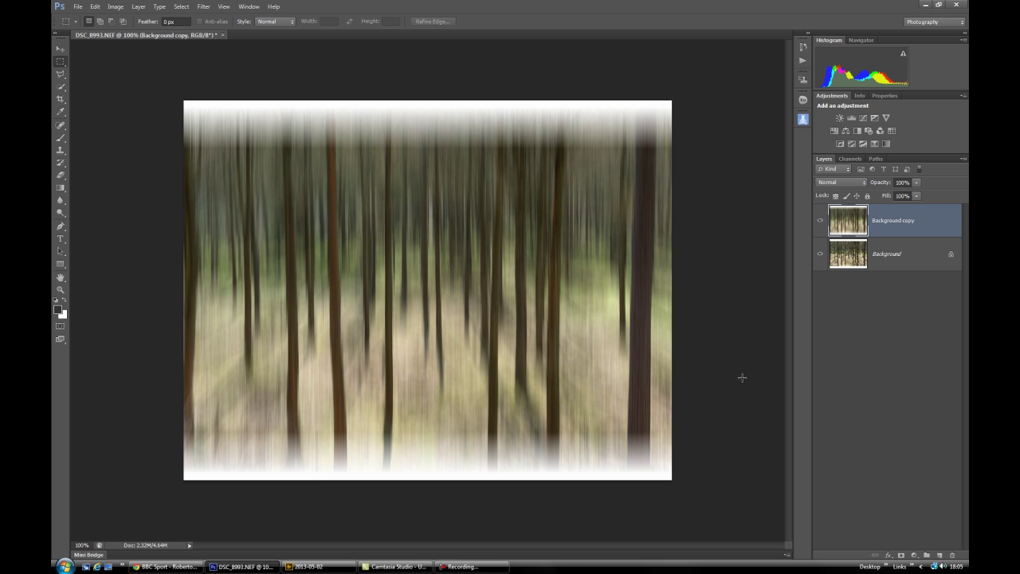
pyautogui.click(818, 223)
pyautogui.click(818, 223)
pyautogui.click(916, 182)
pyautogui.moveTo(916, 195)
pyautogui.mouseDown()
pyautogui.moveTo(902, 196)
pyautogui.moveTo(918, 195)
pyautogui.mouseUp()
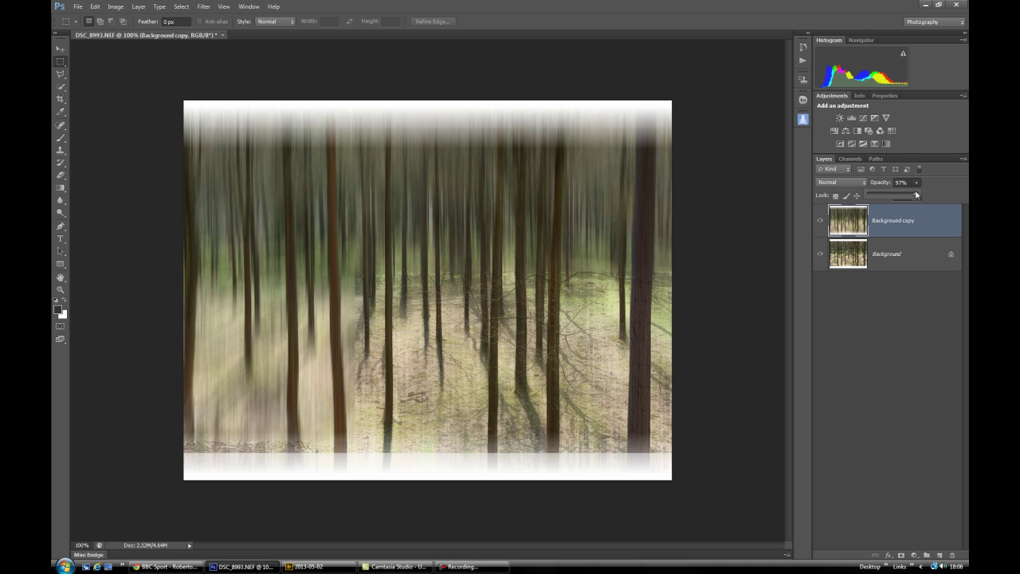
# Step: Add a layer mask to the blurred copy, testing inversion with Ctrl+I and reverting
pyautogui.click(901, 554)
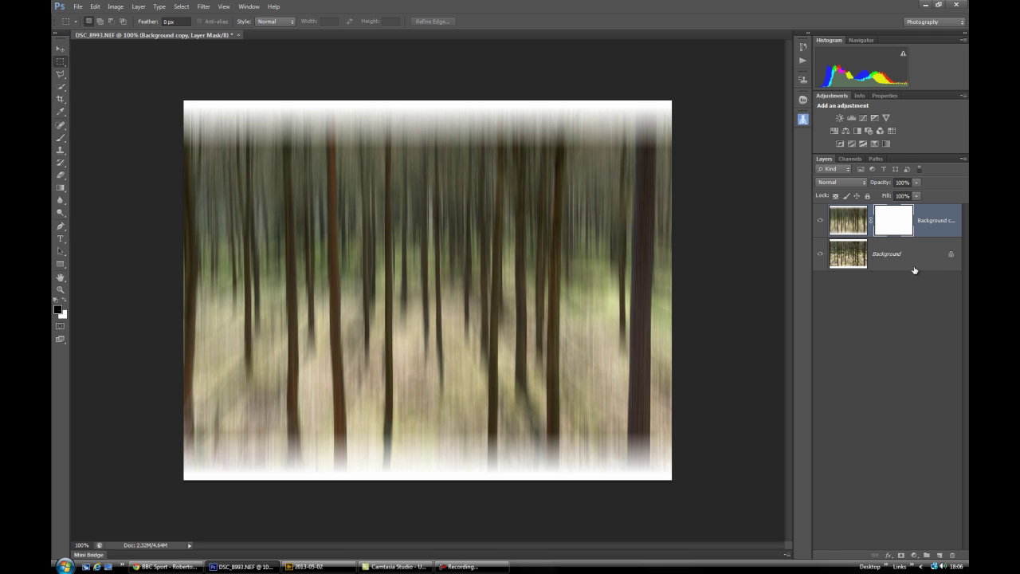
pyautogui.hotkey('ctrl', 'i')
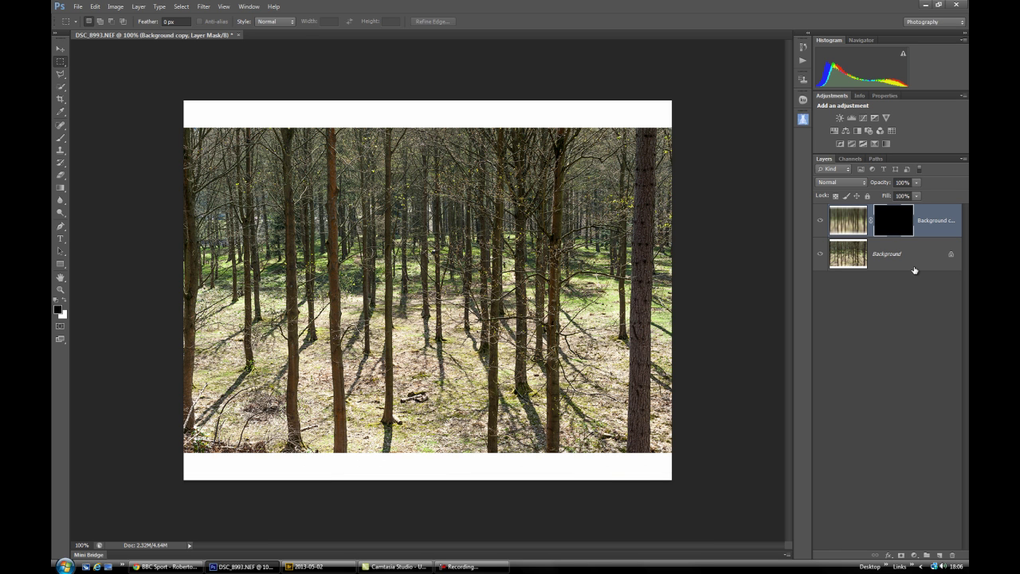
pyautogui.hotkey('ctrl', 'i')
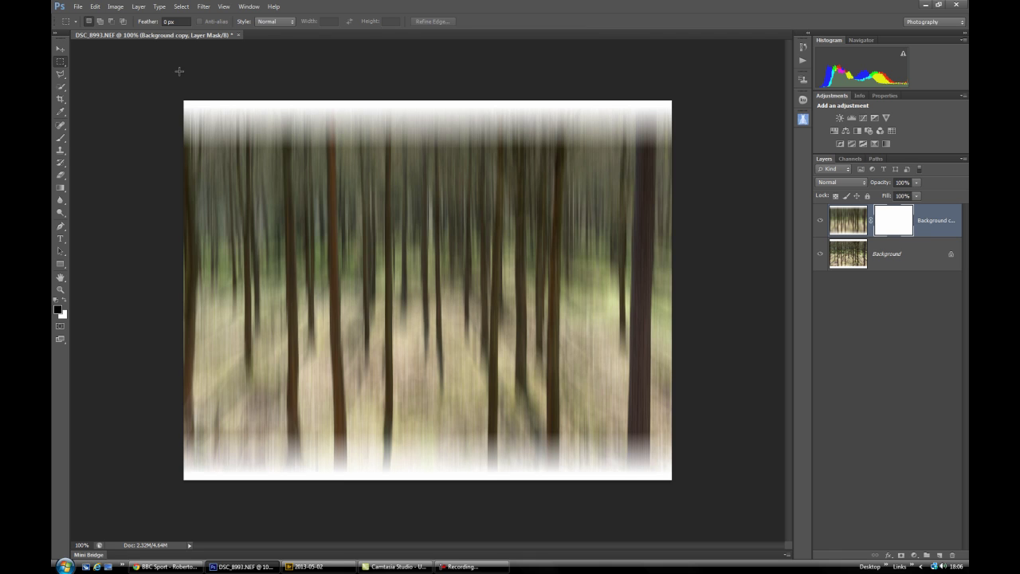
# Step: Paint black on the mask over the right-hand trunk so it shows through sharp
pyautogui.click(63, 138)
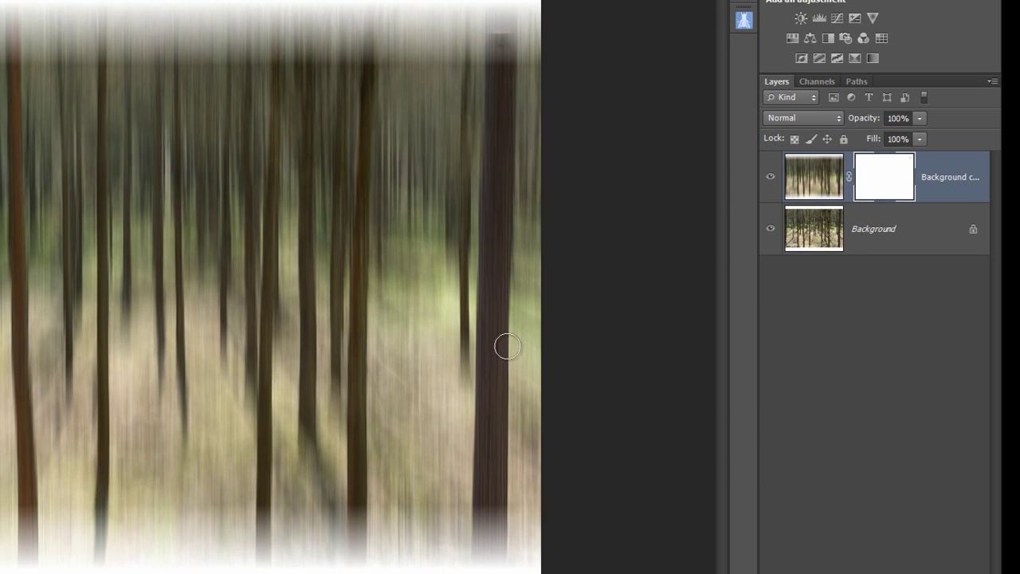
pyautogui.keyDown('shift'); pyautogui.click(491, 489); pyautogui.keyUp('shift')
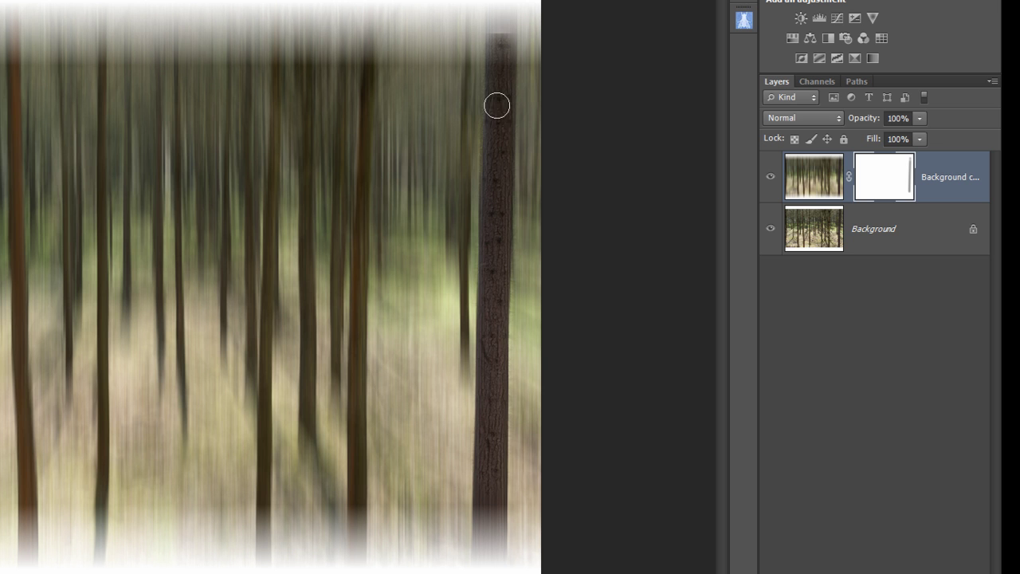
pyautogui.keyDown('alt'); pyautogui.click(882, 186); pyautogui.keyUp('alt')
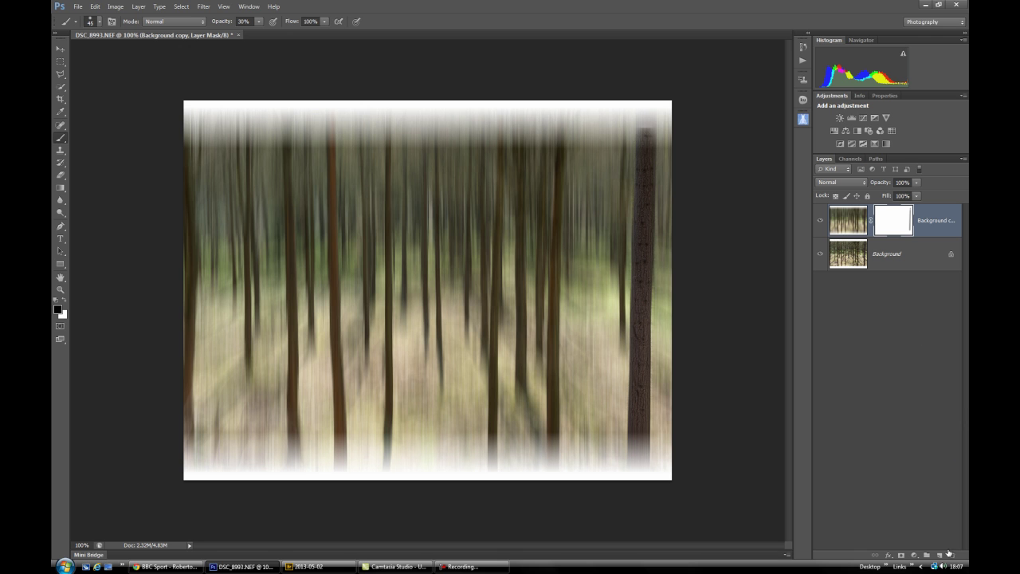
# Step: Create an empty Layer 1 on top in Color blend mode and pick the Gradient tool
pyautogui.click(939, 556)
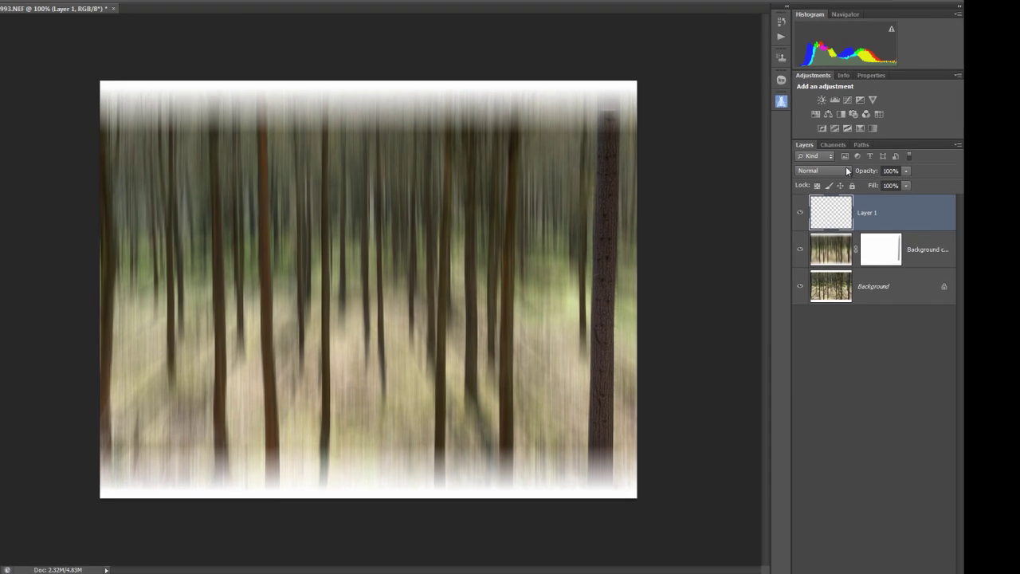
pyautogui.click(862, 183)
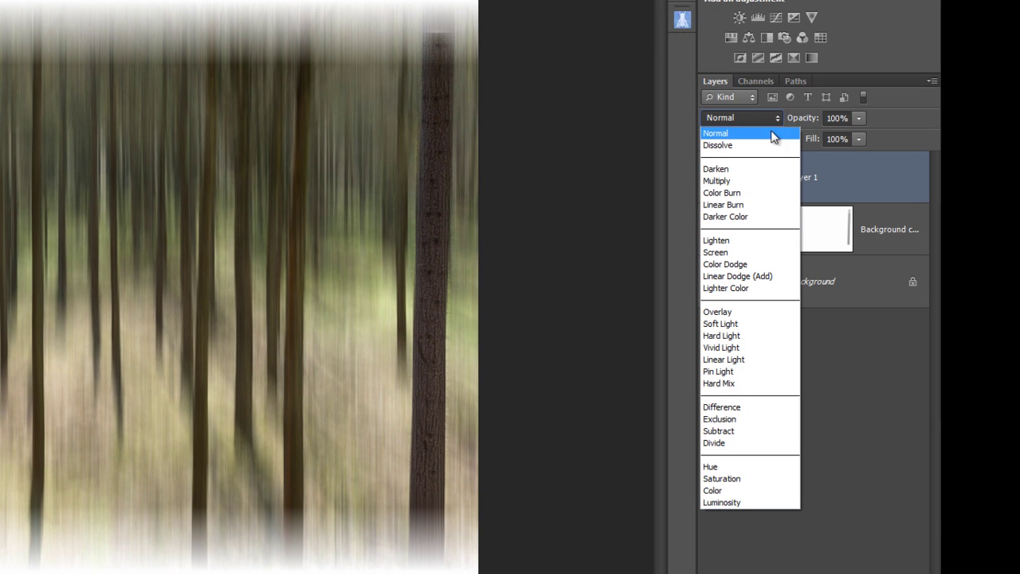
pyautogui.click(724, 490)
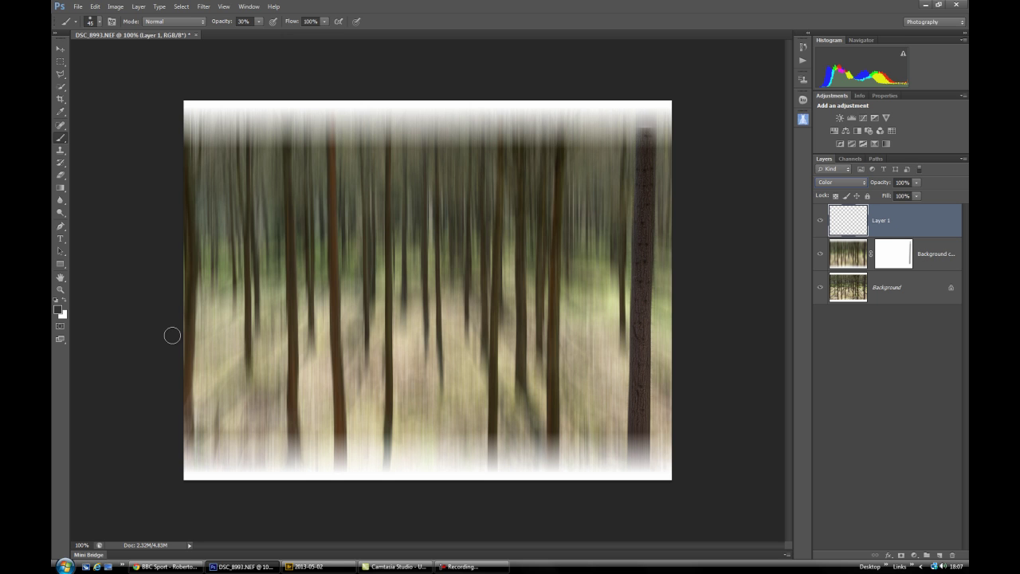
pyautogui.click(60, 188)
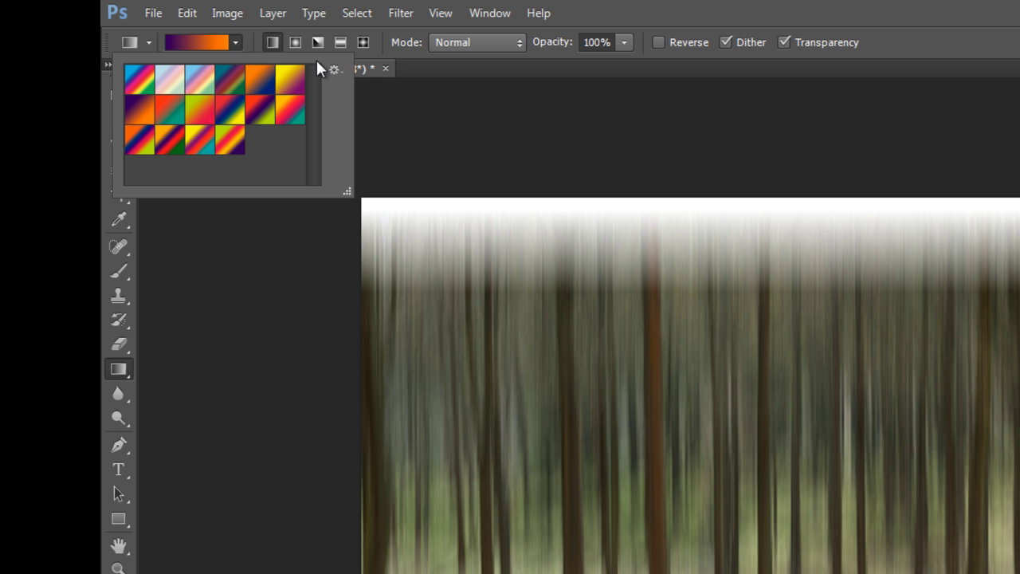
# Step: Draw a purple-to-orange gradient top to bottom on Layer 1 and lower its opacity to 80%
pyautogui.click(334, 70)
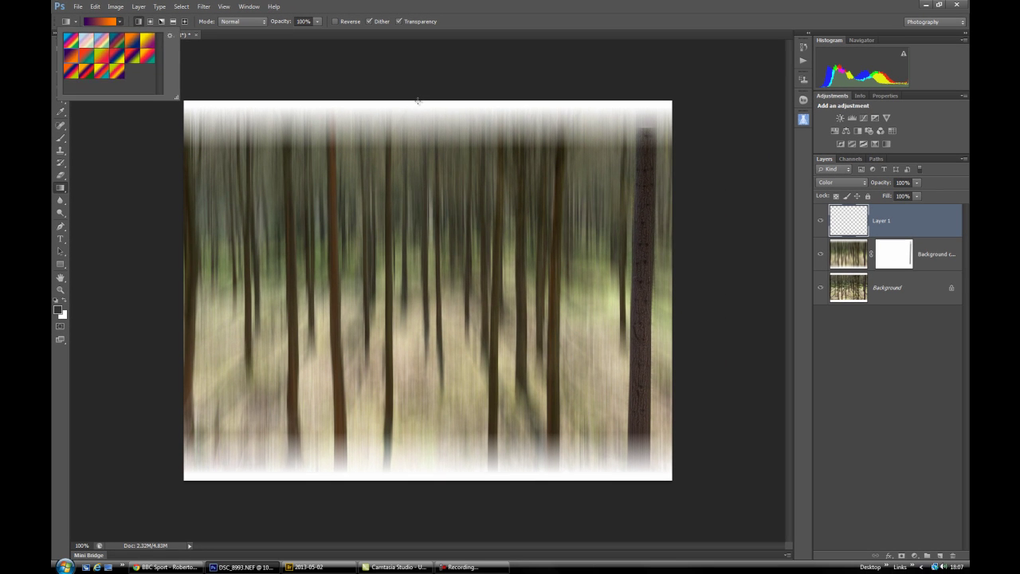
pyautogui.moveTo(418, 101); pyautogui.dragTo(420, 482)
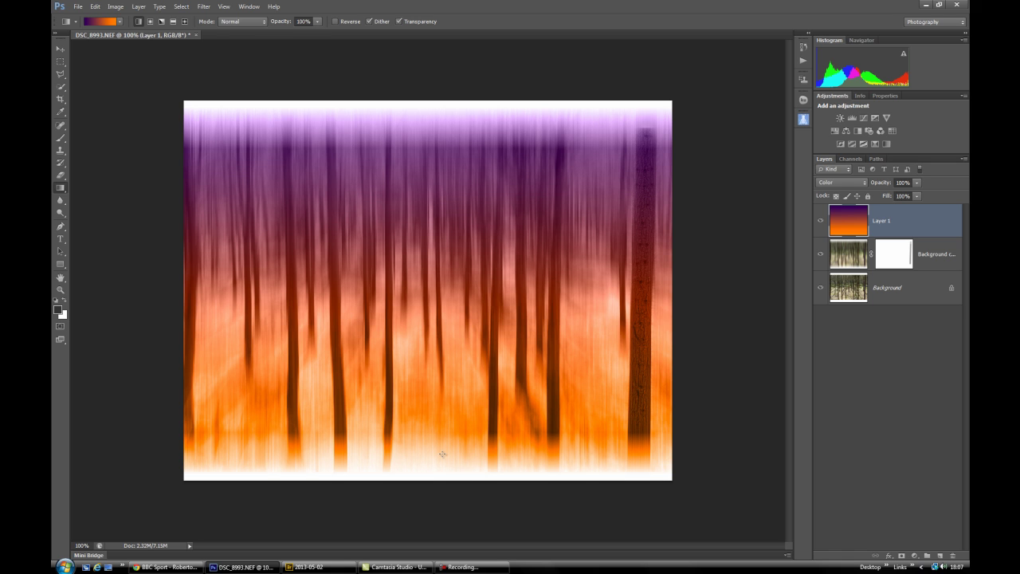
pyautogui.moveTo(918, 185); pyautogui.dragTo(914, 198)
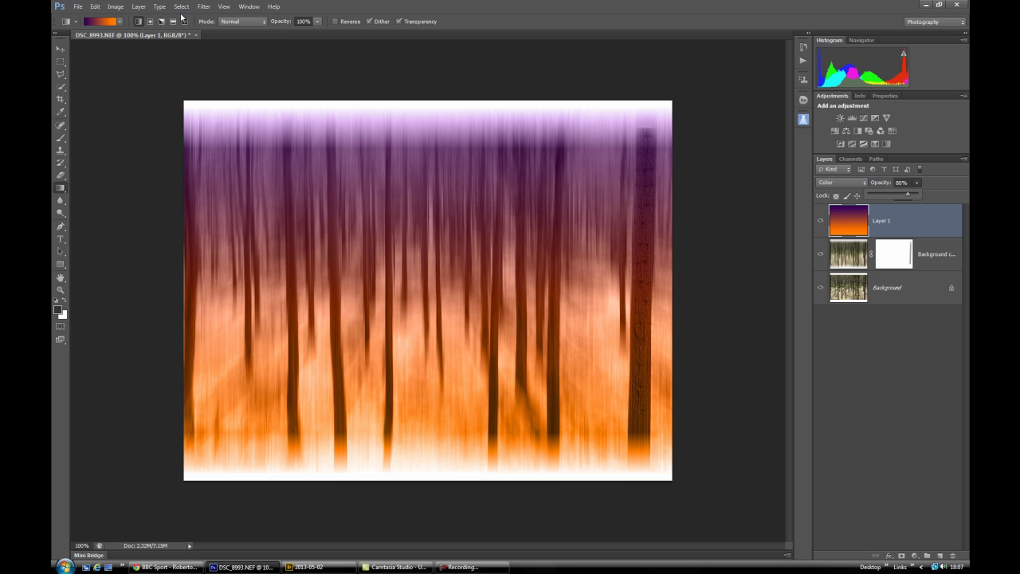
# Step: Set the Crop tool to a 42 × 28 cm size preset
pyautogui.click(59, 99)
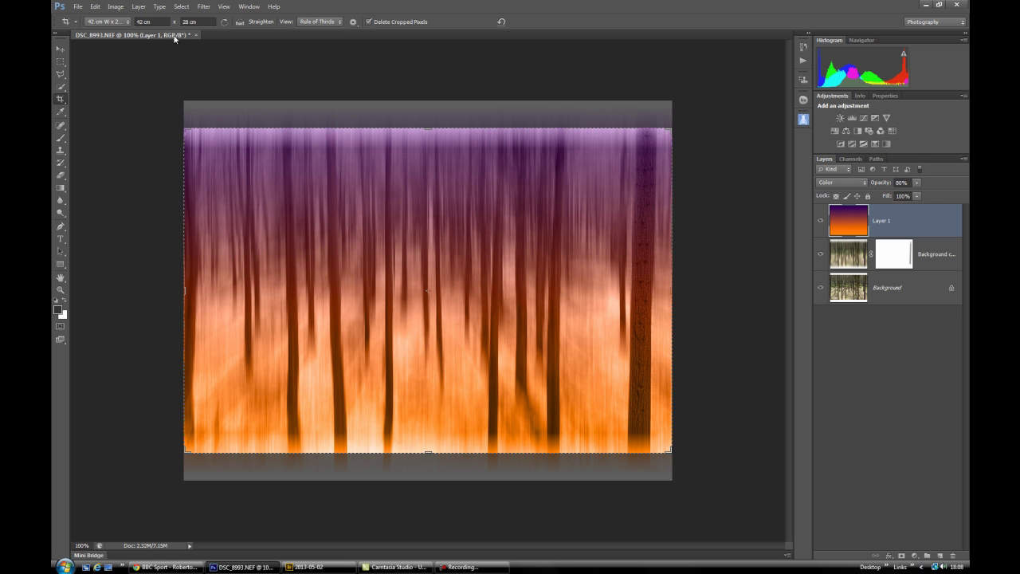
pyautogui.click(127, 24)
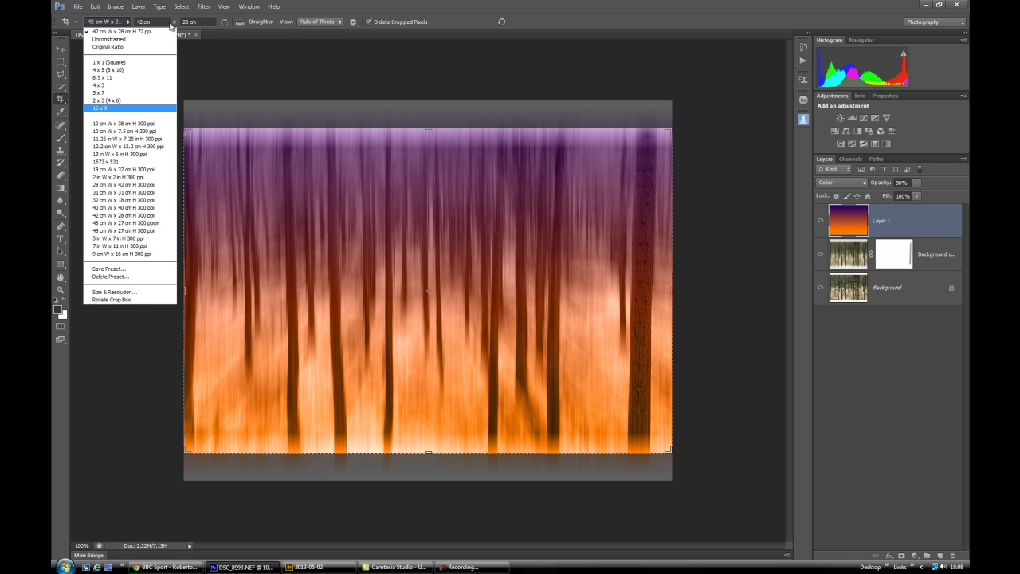
pyautogui.click(115, 292)
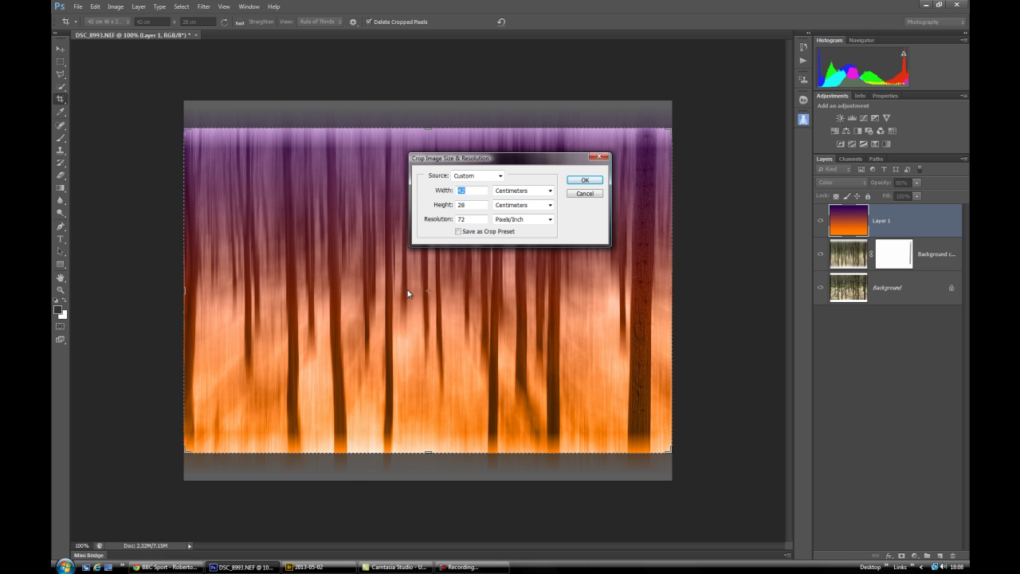
pyautogui.click(584, 180)
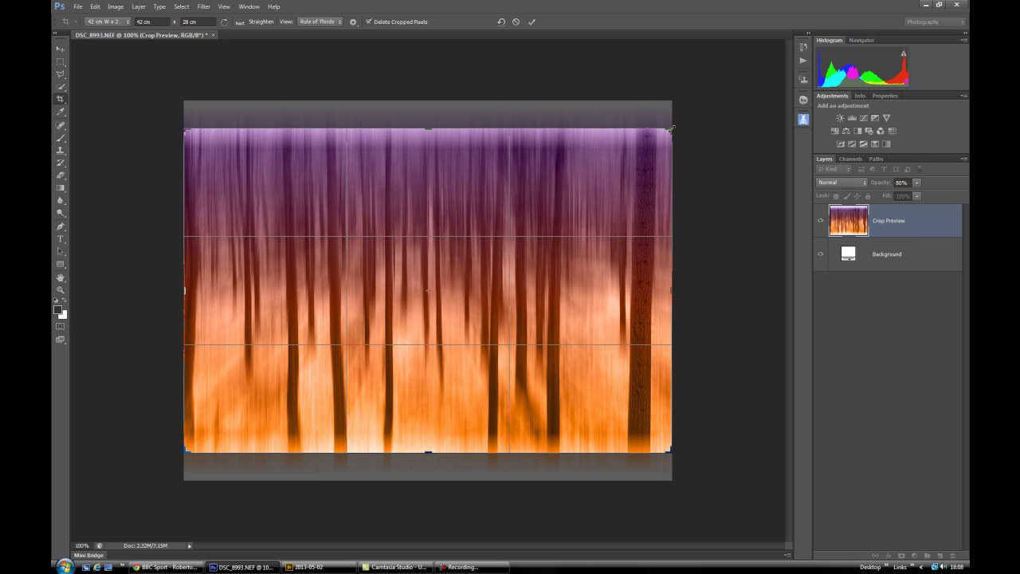
# Step: Adjust the crop frame and image position, then commit and confirm the crop
pyautogui.moveTo(671, 128); pyautogui.dragTo(659, 137)
pyautogui.moveTo(405, 271)
pyautogui.mouseDown()
pyautogui.moveTo(398, 280)
pyautogui.moveTo(394, 271)
pyautogui.mouseUp()
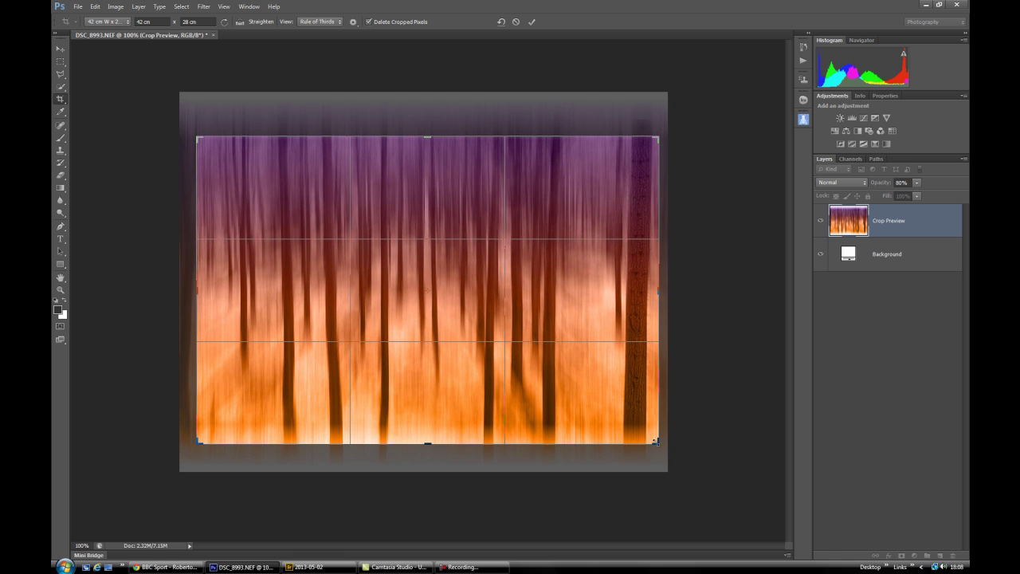
pyautogui.moveTo(655, 441); pyautogui.dragTo(649, 434)
pyautogui.moveTo(412, 330); pyautogui.dragTo(412, 337)
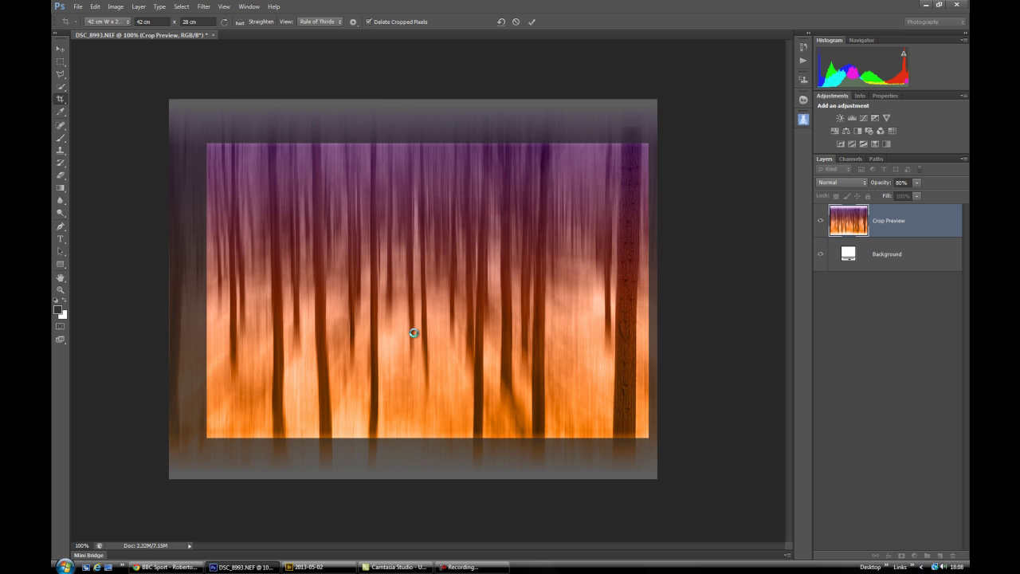
pyautogui.press('Return')
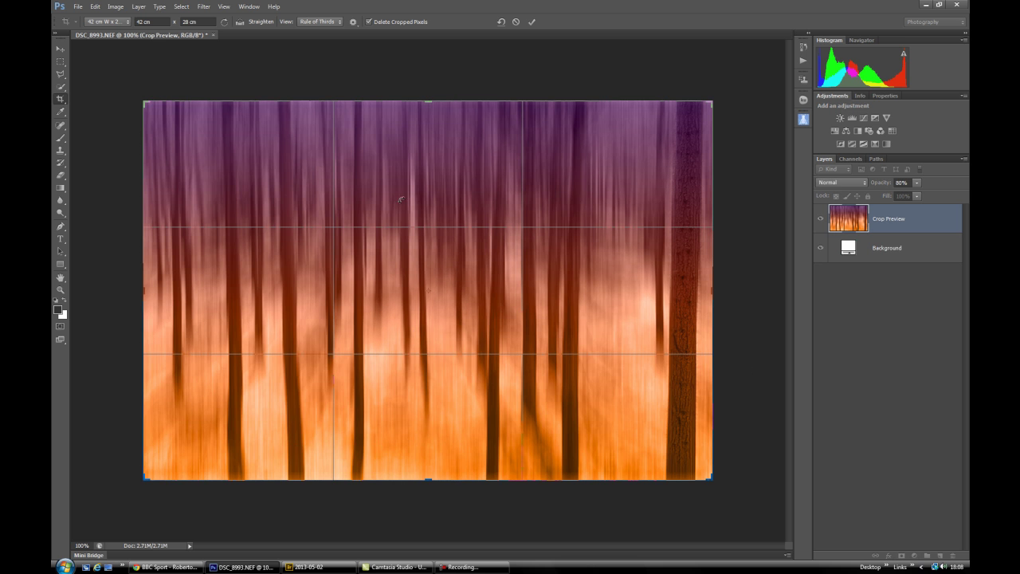
pyautogui.click(61, 49)
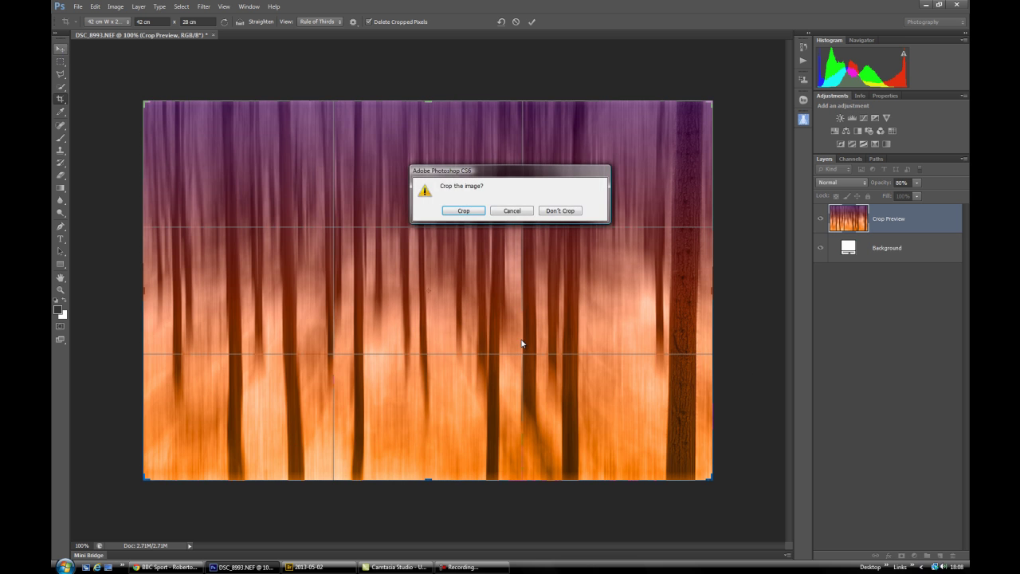
pyautogui.click(458, 210)
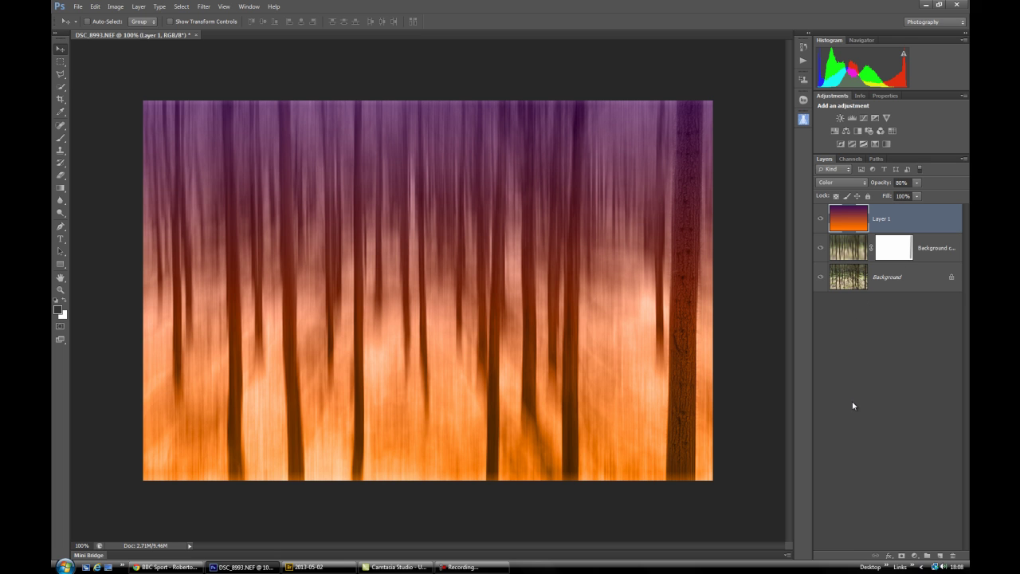
# Step: Stamp all visible layers into a new Layer 2 with Ctrl+Shift+Alt+E
pyautogui.hotkey('ctrl', 'alt', 'shift', 'e')
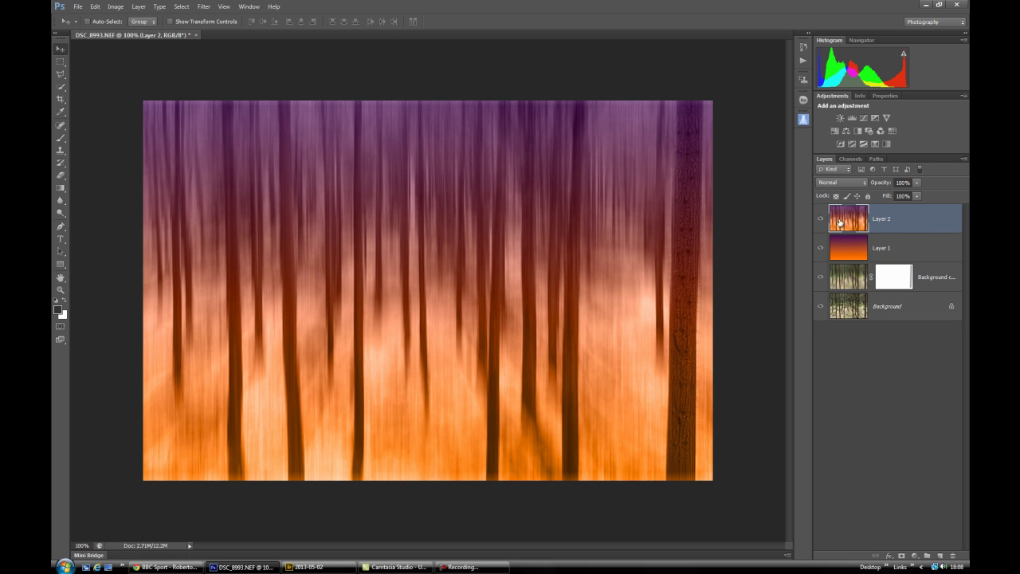
pyautogui.moveTo(820, 247)
pyautogui.mouseDown()
pyautogui.moveTo(816, 319)
pyautogui.moveTo(820, 247)
pyautogui.mouseUp()
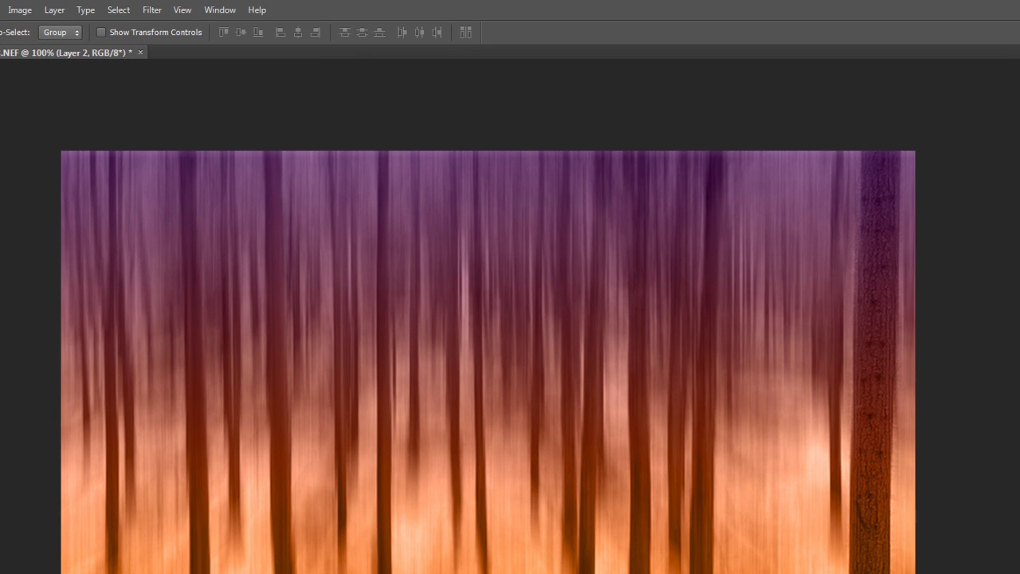
# Step: Apply a High Pass filter with a 1.2 pixel radius to Layer 2
pyautogui.click(149, 10)
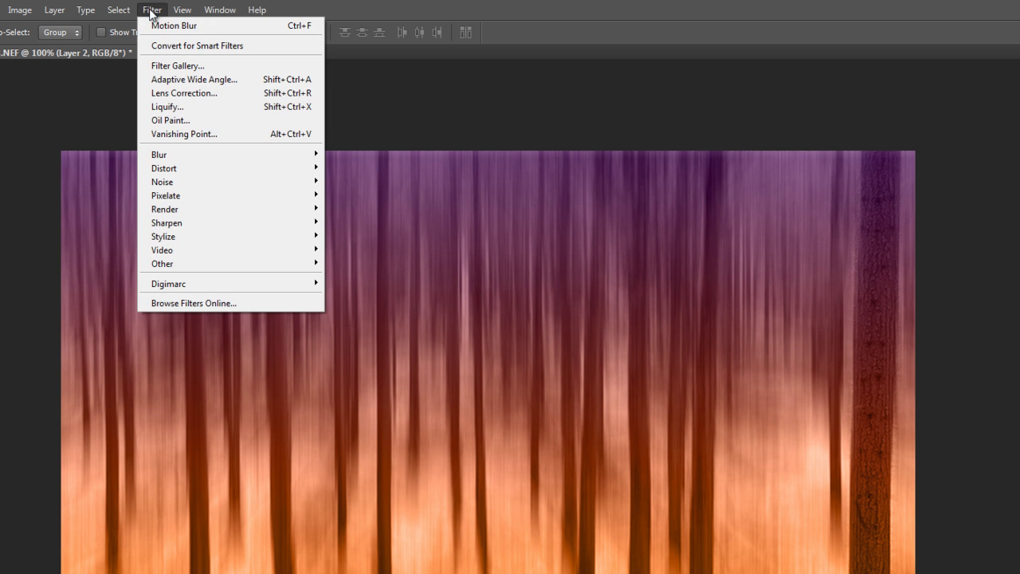
pyautogui.moveTo(162, 264)
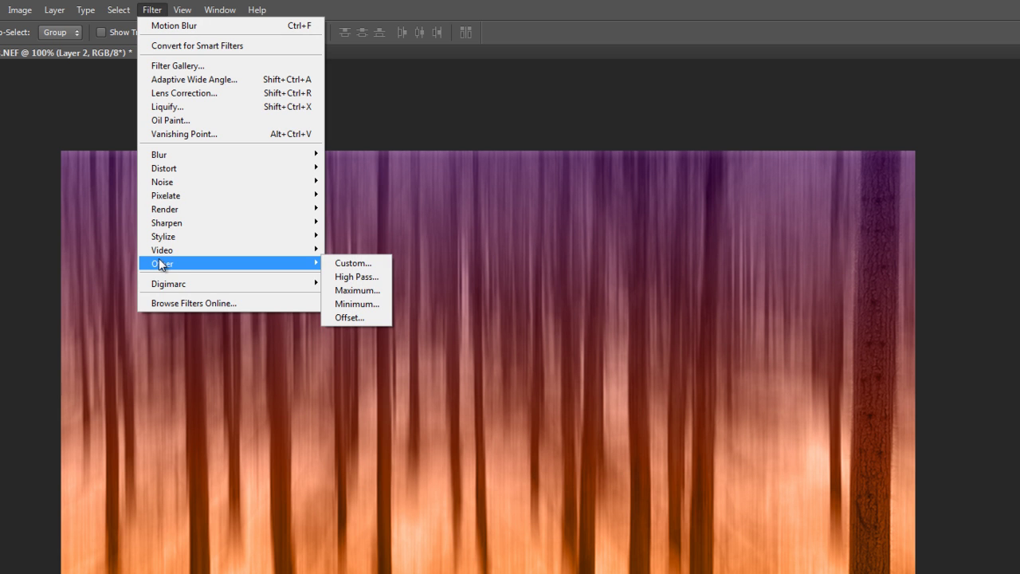
pyautogui.click(368, 278)
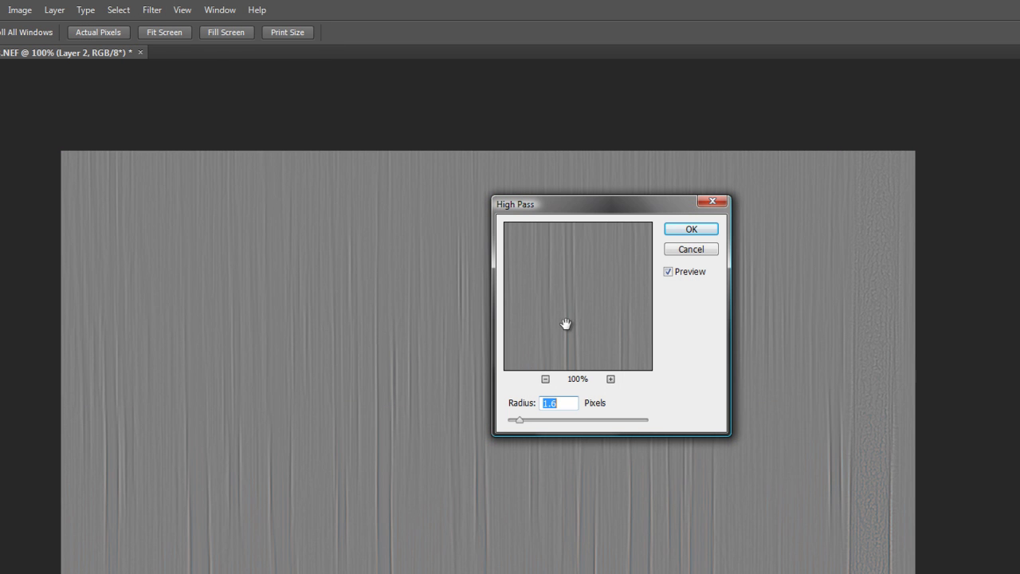
pyautogui.moveTo(586, 345); pyautogui.dragTo(528, 296)
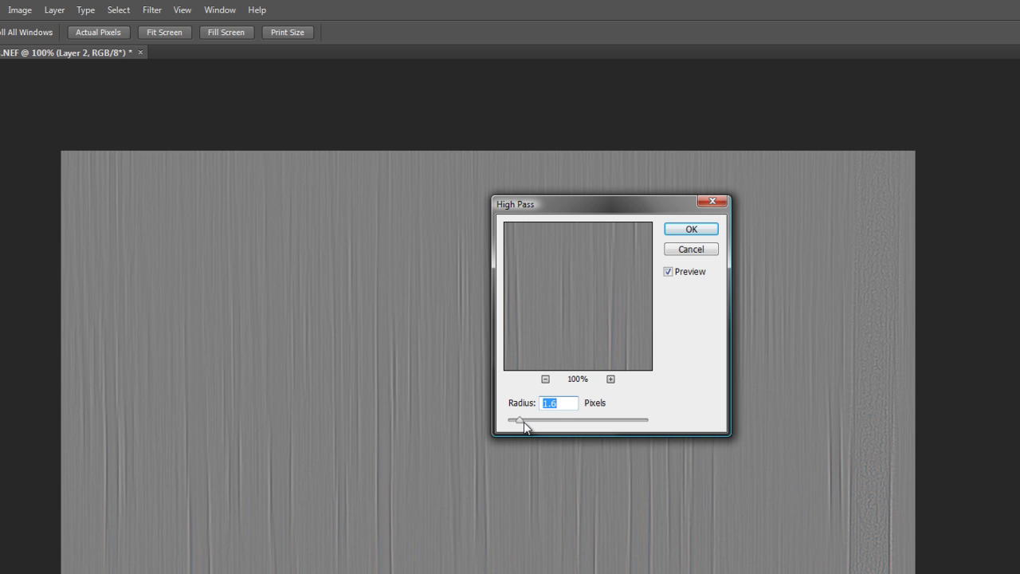
pyautogui.moveTo(523, 421); pyautogui.dragTo(518, 422)
pyautogui.click(516, 422)
pyautogui.click(683, 229)
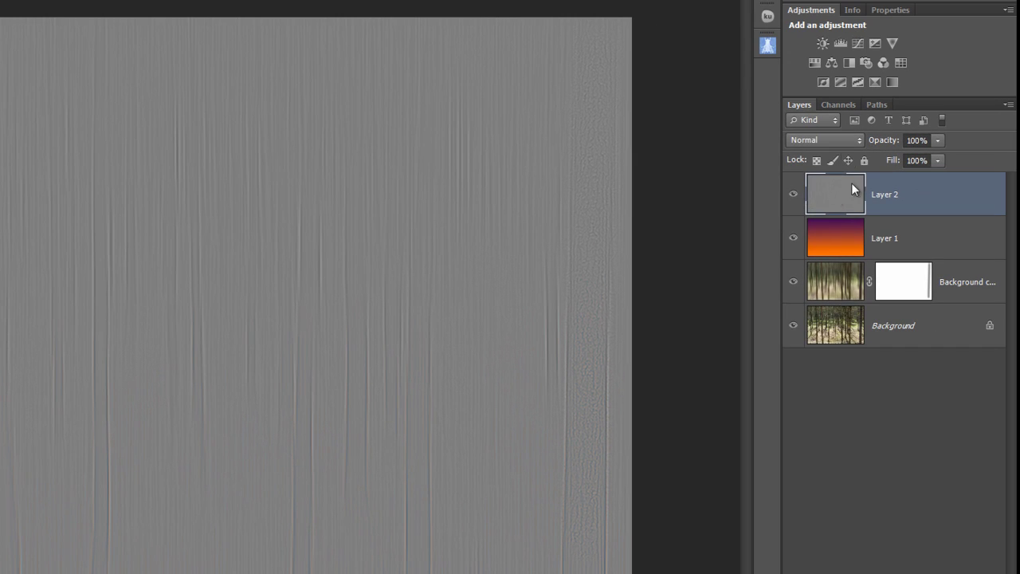
# Step: Set Layer 2 to Hard Light, compare it hidden and shown, and view at 100%
pyautogui.click(861, 141)
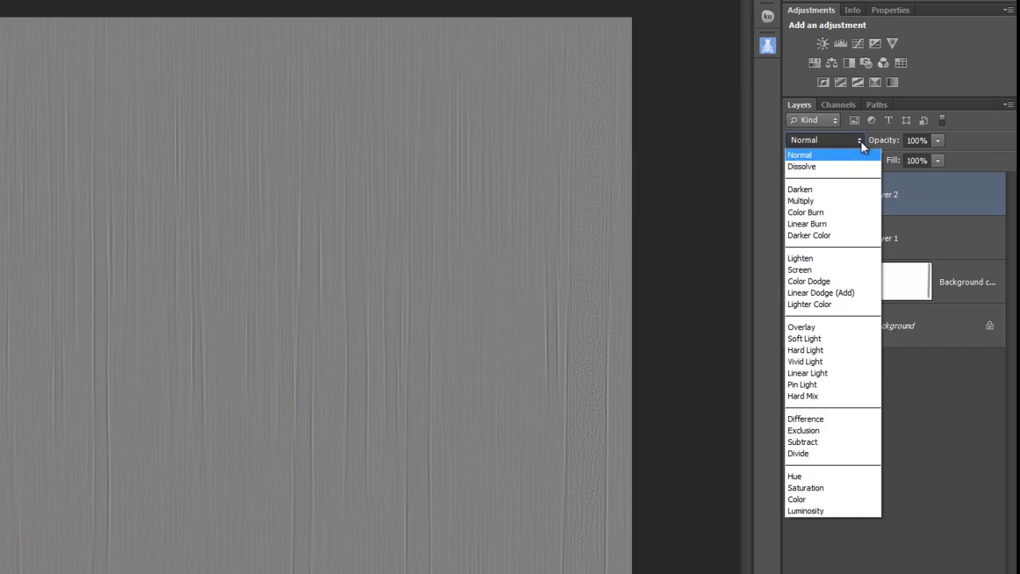
pyautogui.click(806, 352)
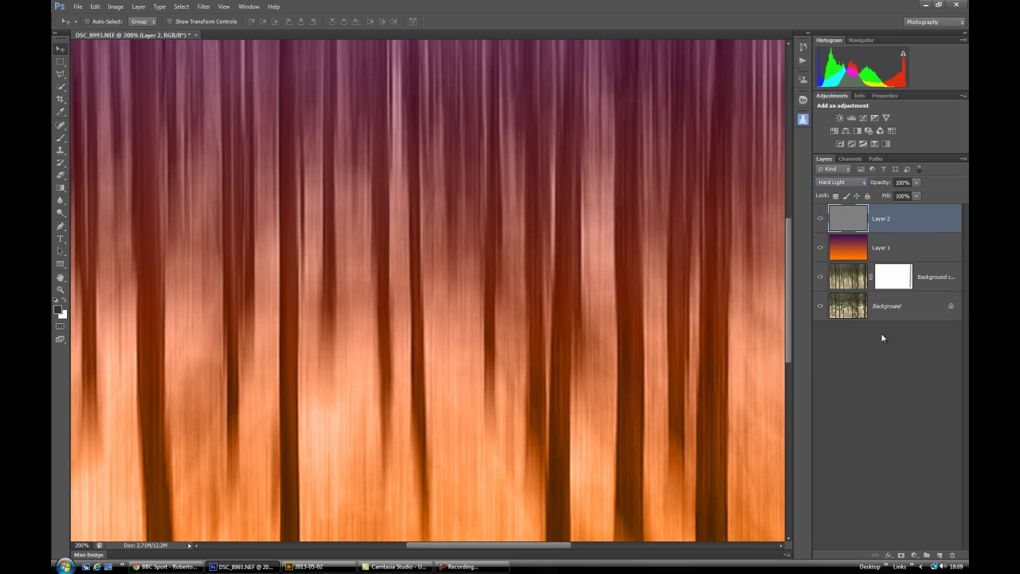
pyautogui.click(820, 219)
pyautogui.click(819, 220)
pyautogui.hotkey('ctrl', '-')
pyautogui.hotkey('ctrl', '-')
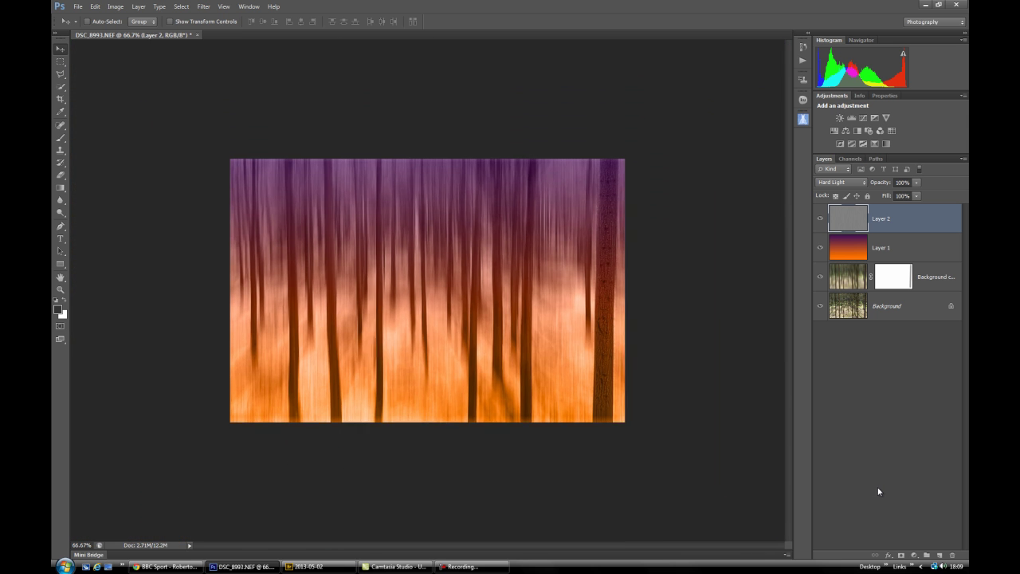
pyautogui.hotkey('ctrl', '+')
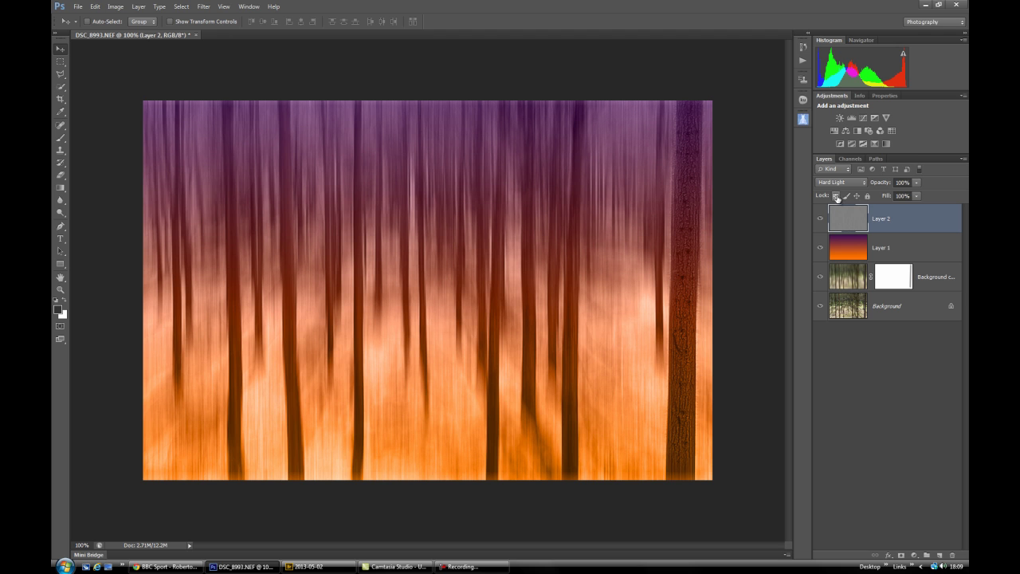
# Step: Give Layer 2 a black mask and prepare a soft white 250 px Brush at 30% opacity
pyautogui.keyDown('alt'); pyautogui.click(900, 556); pyautogui.keyUp('alt')
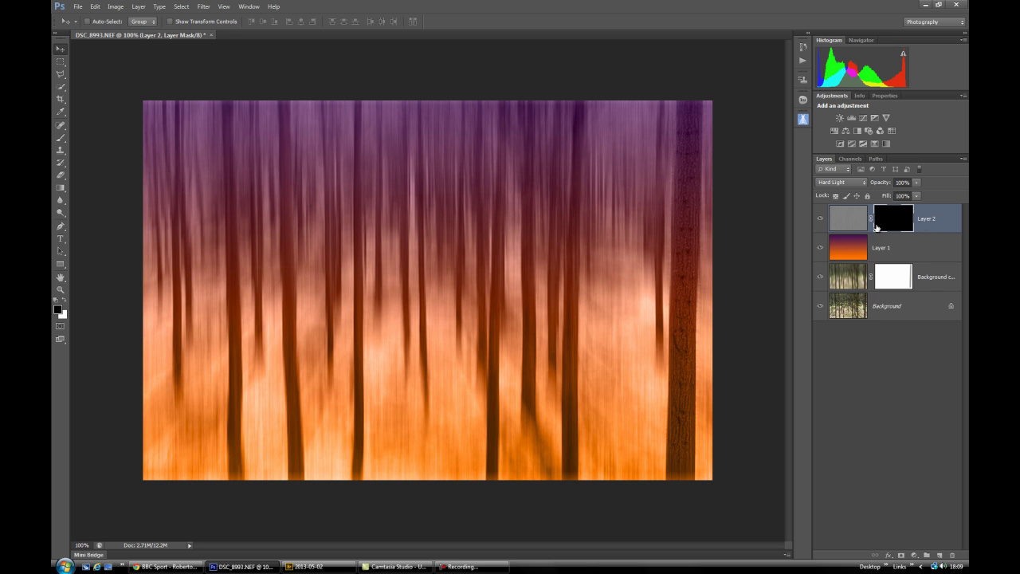
pyautogui.click(60, 137)
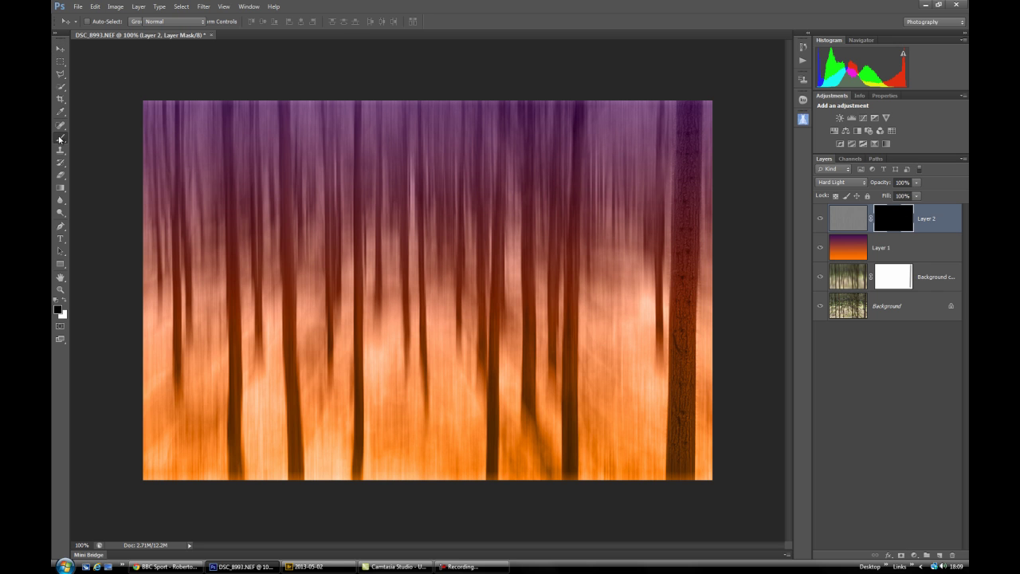
pyautogui.click(63, 301)
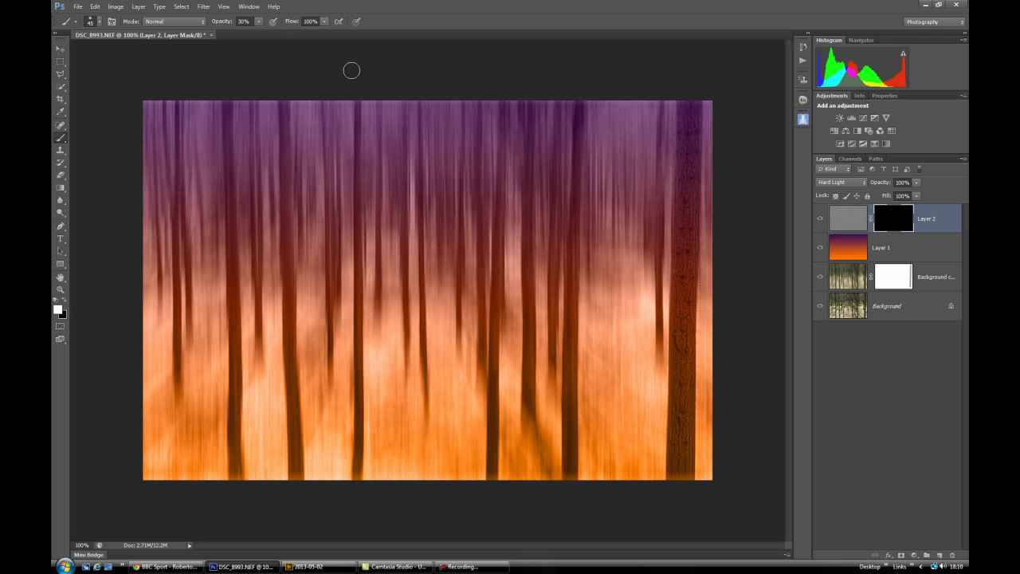
pyautogui.press(']')
pyautogui.press(']')
pyautogui.press(']')
pyautogui.press(']')
pyautogui.press(']')
pyautogui.press(']')
pyautogui.press(']')
pyautogui.press(']')
pyautogui.press(']')
pyautogui.press(']')
pyautogui.press(']')
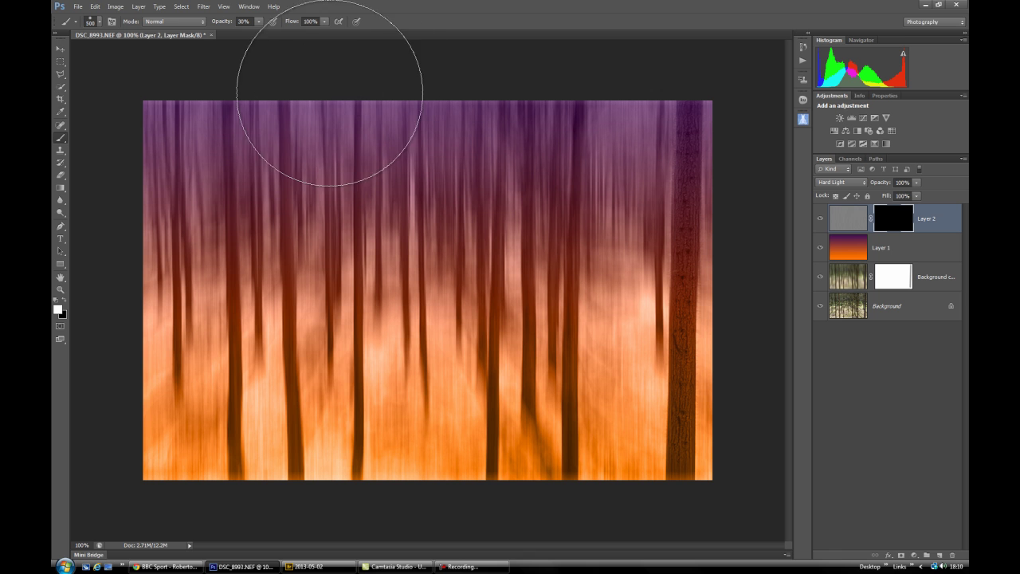
pyautogui.click(99, 22)
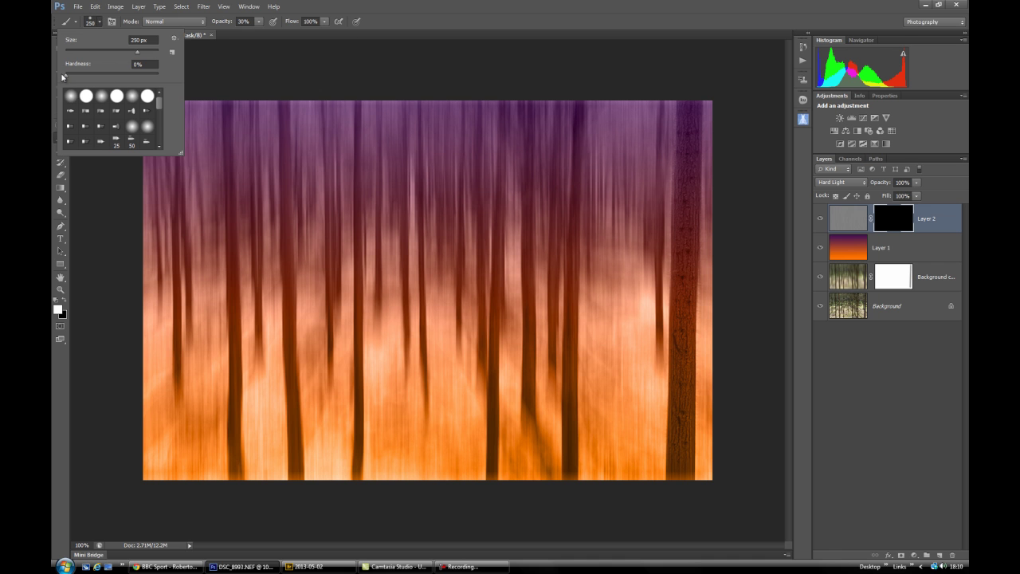
# Step: Paint white on Layer 2's mask across the centre and upper-right trees to reveal sharpening
pyautogui.click(462, 263)
pyautogui.moveTo(364, 262)
pyautogui.mouseDown()
pyautogui.moveTo(486, 268)
pyautogui.moveTo(490, 255)
pyautogui.mouseUp()
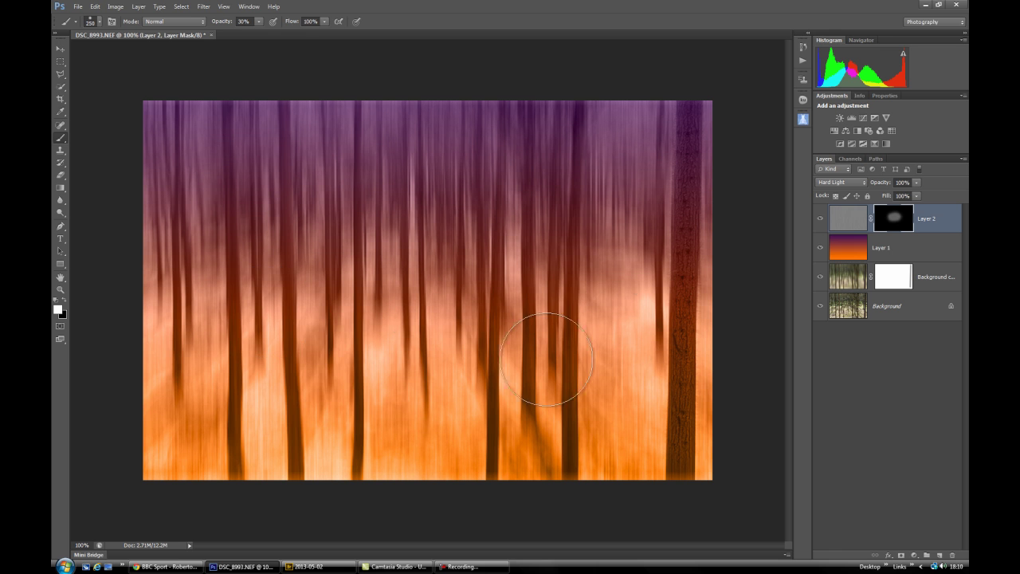
pyautogui.moveTo(531, 216); pyautogui.dragTo(649, 228)
# Step: With a smaller brush, reveal sharpening down the tall right-hand trunk and upper middle trees, then reselect the layer image
pyautogui.press('[')
pyautogui.press('[')
pyautogui.press('[')
pyautogui.press('[')
pyautogui.press('[')
pyautogui.press('[')
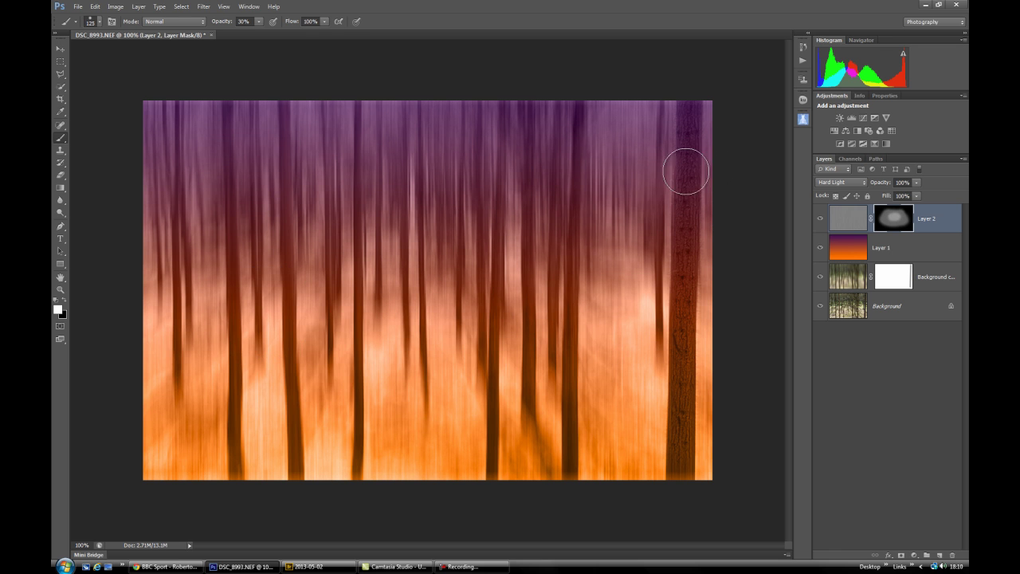
pyautogui.moveTo(685, 157)
pyautogui.mouseDown()
pyautogui.moveTo(690, 143)
pyautogui.moveTo(689, 419)
pyautogui.mouseUp()
pyautogui.moveTo(686, 190)
pyautogui.mouseDown()
pyautogui.moveTo(682, 427)
pyautogui.moveTo(690, 136)
pyautogui.moveTo(686, 376)
pyautogui.moveTo(692, 357)
pyautogui.moveTo(690, 132)
pyautogui.moveTo(678, 398)
pyautogui.moveTo(681, 150)
pyautogui.moveTo(677, 413)
pyautogui.mouseUp()
pyautogui.click(494, 231)
pyautogui.click(847, 222)
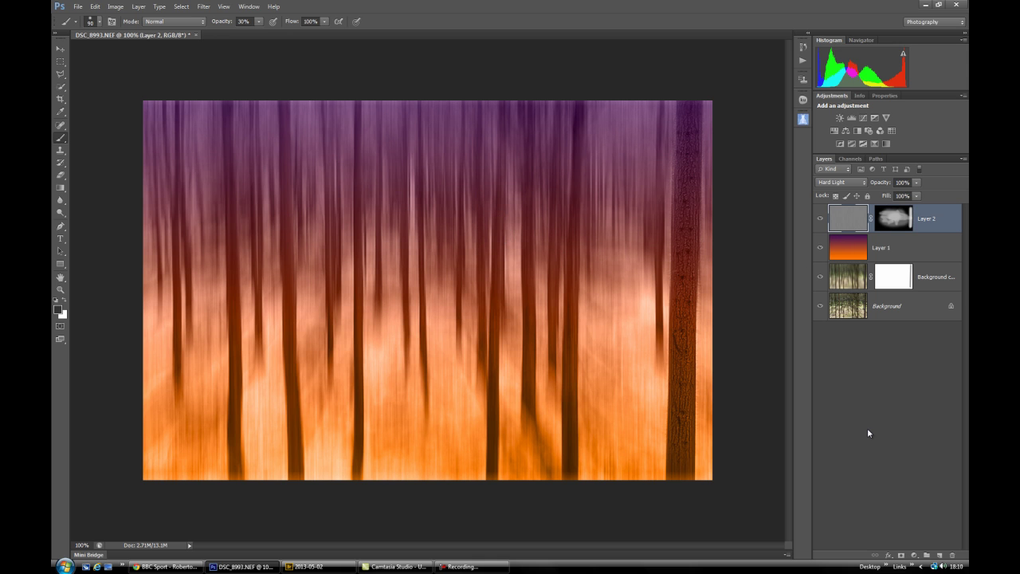
# Step: Flatten into one Background and add a Hue/Saturation layer with Hue +8, toggling it to compare
pyautogui.hotkey('ctrl', 'shift', 'e')
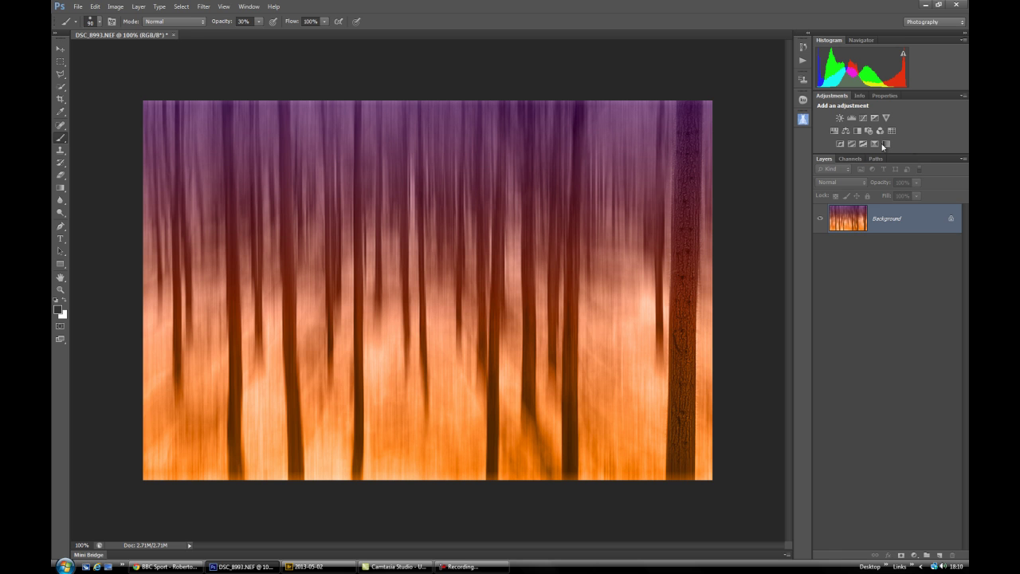
pyautogui.click(834, 130)
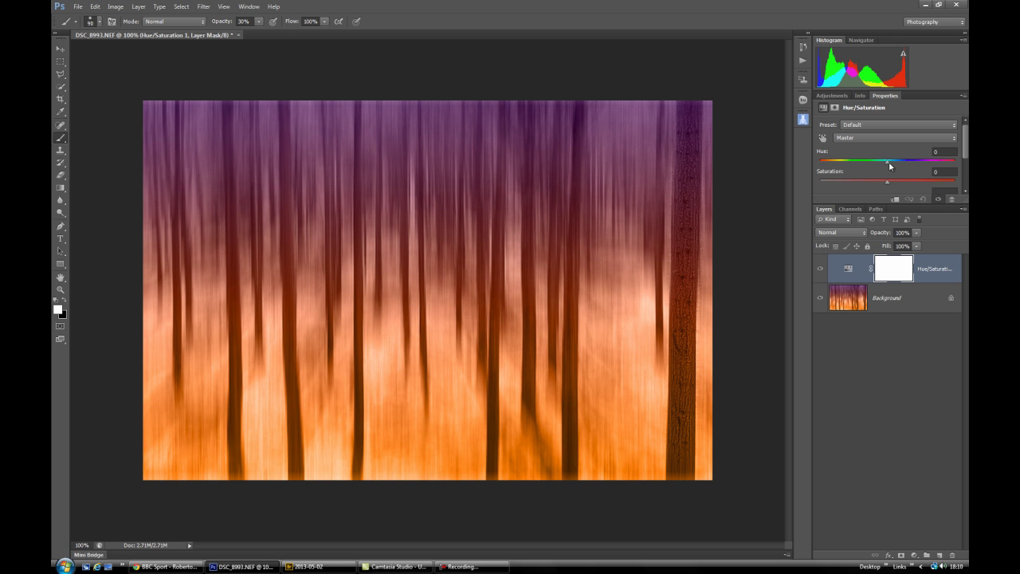
pyautogui.moveTo(887, 161)
pyautogui.mouseDown()
pyautogui.moveTo(846, 163)
pyautogui.moveTo(904, 164)
pyautogui.moveTo(893, 167)
pyautogui.mouseUp()
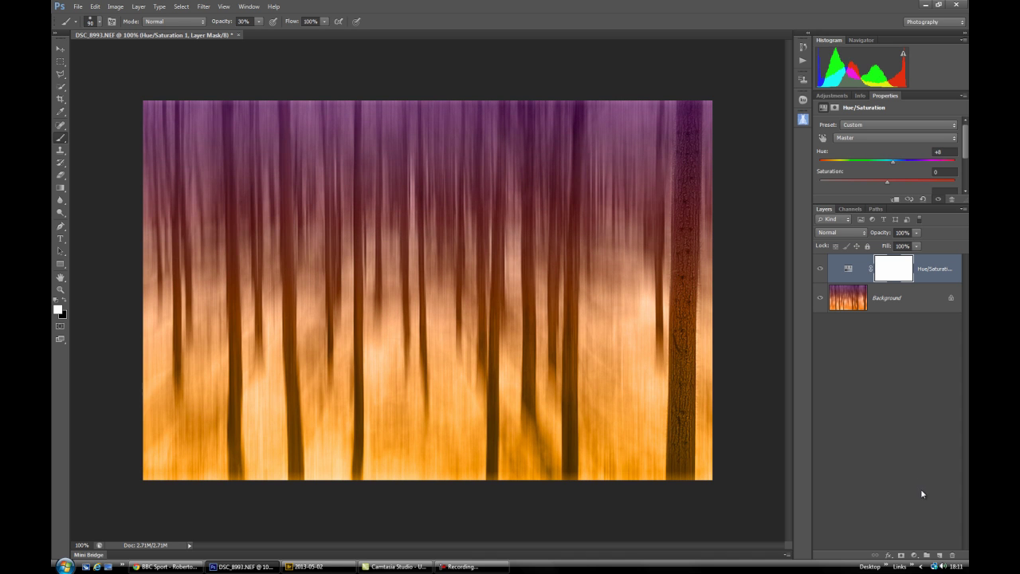
pyautogui.click(821, 269)
pyautogui.click(821, 269)
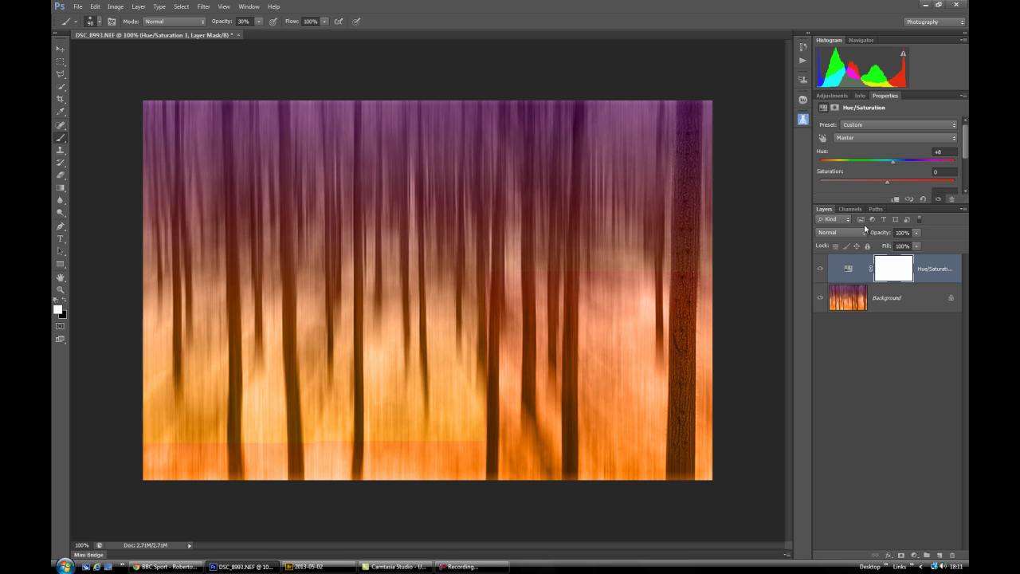
pyautogui.click(909, 200)
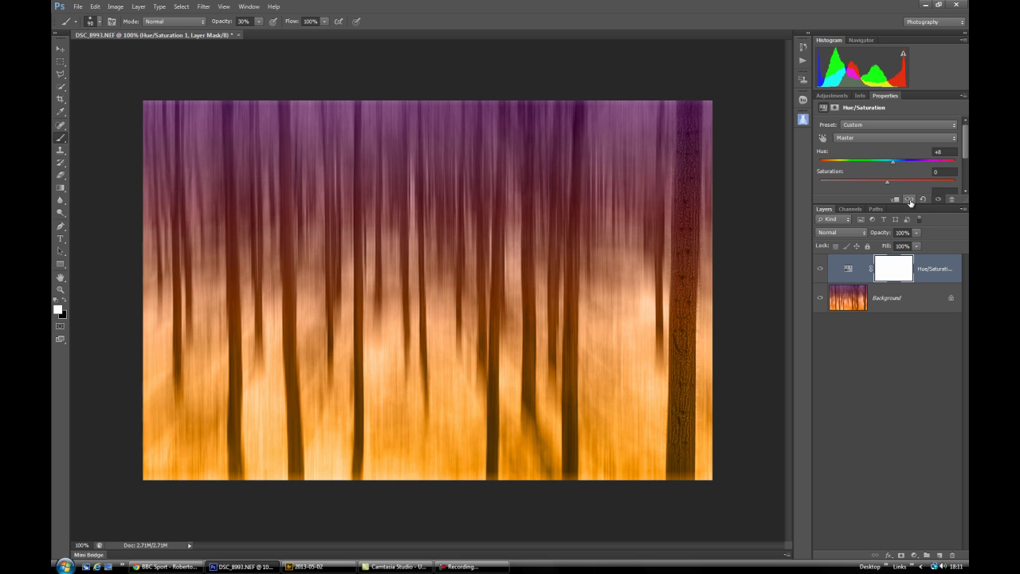
# Step: Sample the reds in the lower forest and shift the Reds hue to -23
pyautogui.click(909, 200)
pyautogui.click(823, 137)
pyautogui.click(455, 426)
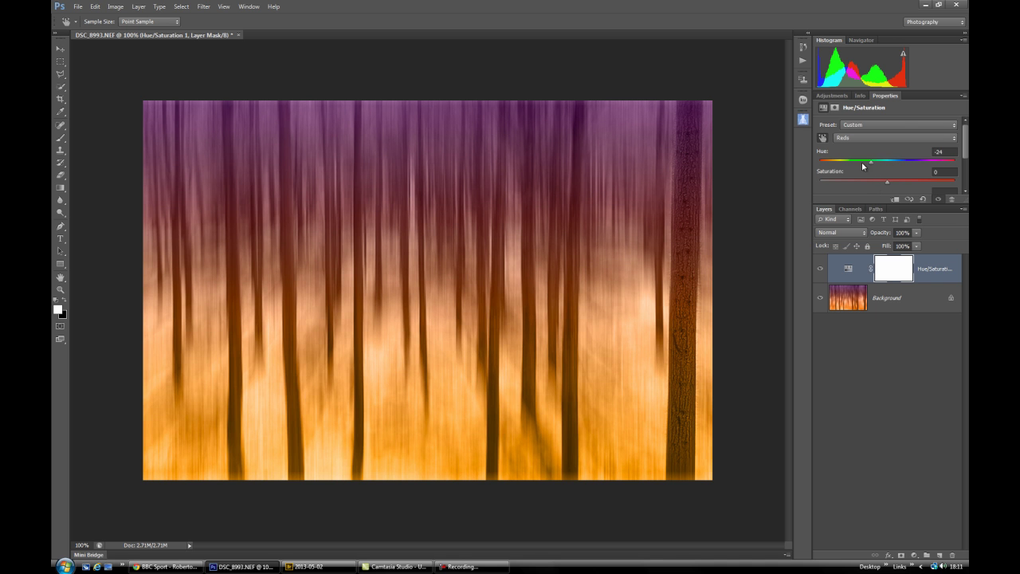
pyautogui.moveTo(862, 165)
pyautogui.mouseDown()
pyautogui.moveTo(937, 168)
pyautogui.moveTo(872, 169)
pyautogui.mouseUp()
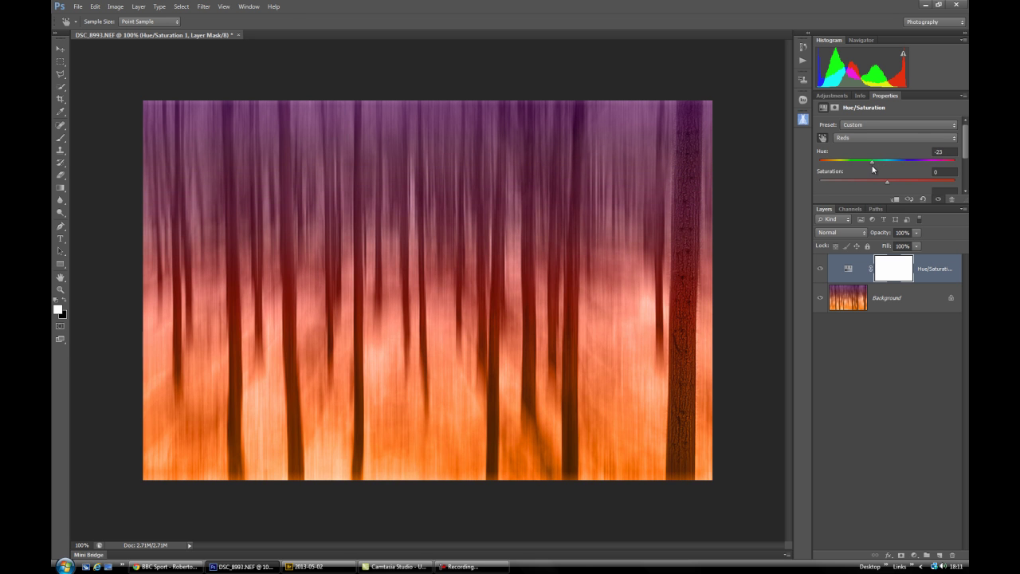